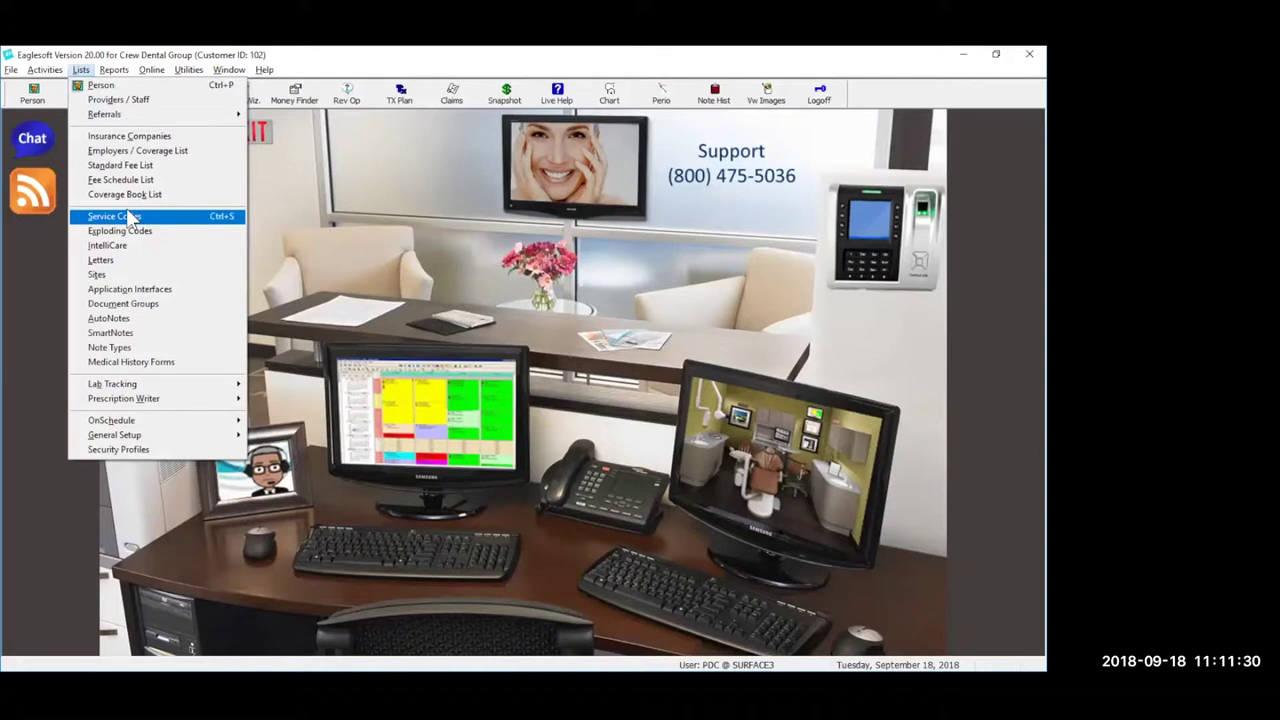
Open the service code list and bring up code D0120, the periodic oral evaluation, for editing.
left_click(127, 210)
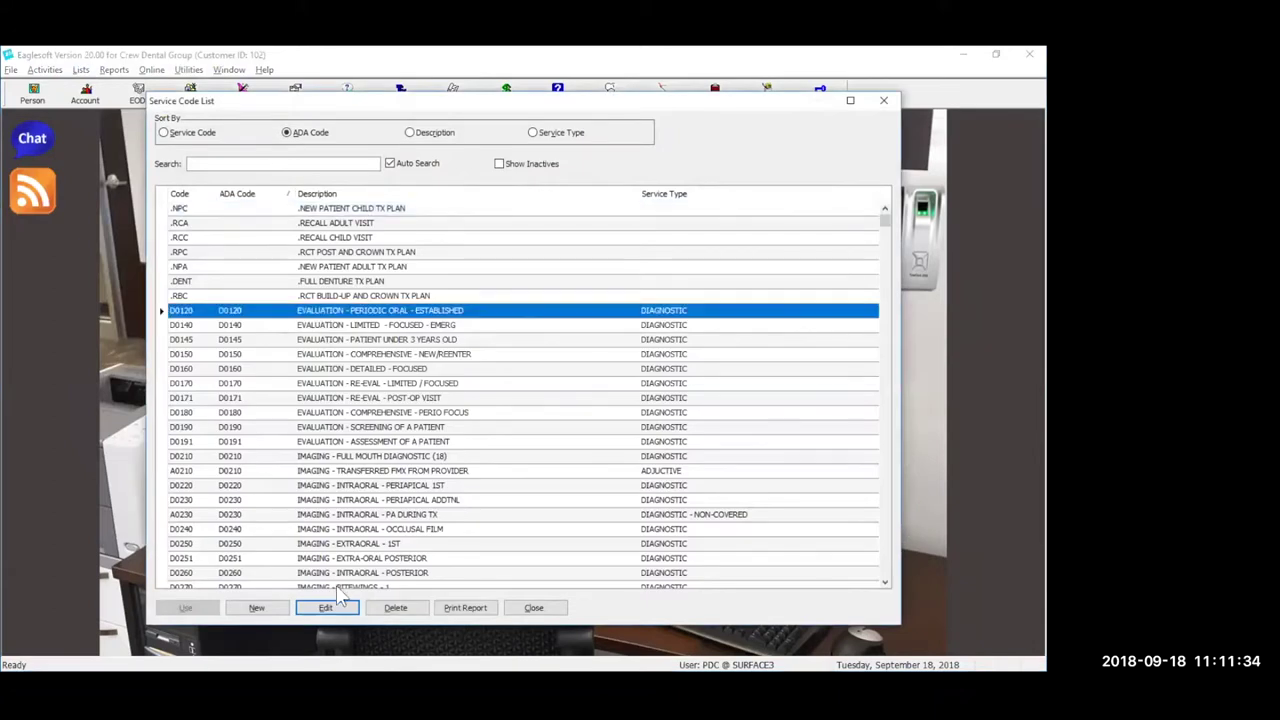
left_click(327, 608)
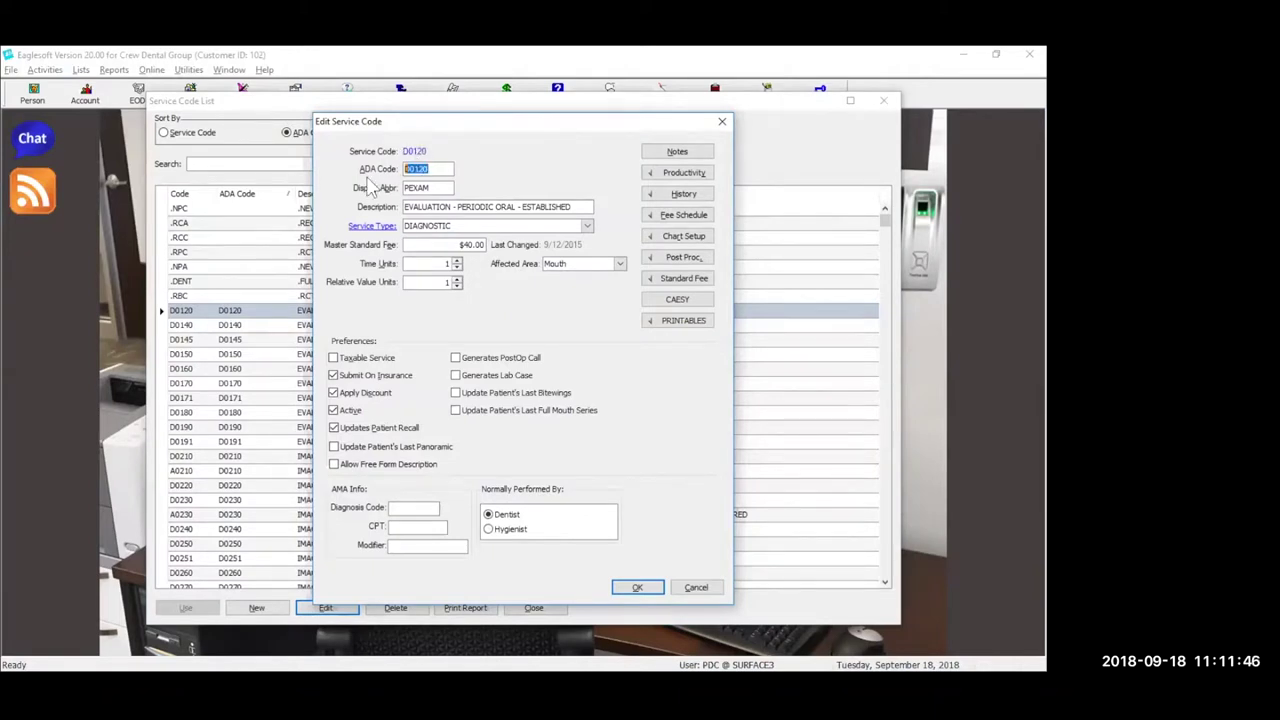
left_click(430, 169)
type("0")
Clear the display abbreviation of service code D0120 and re-enter it as PEXAM.
left_click(436, 188)
double_click(436, 188)
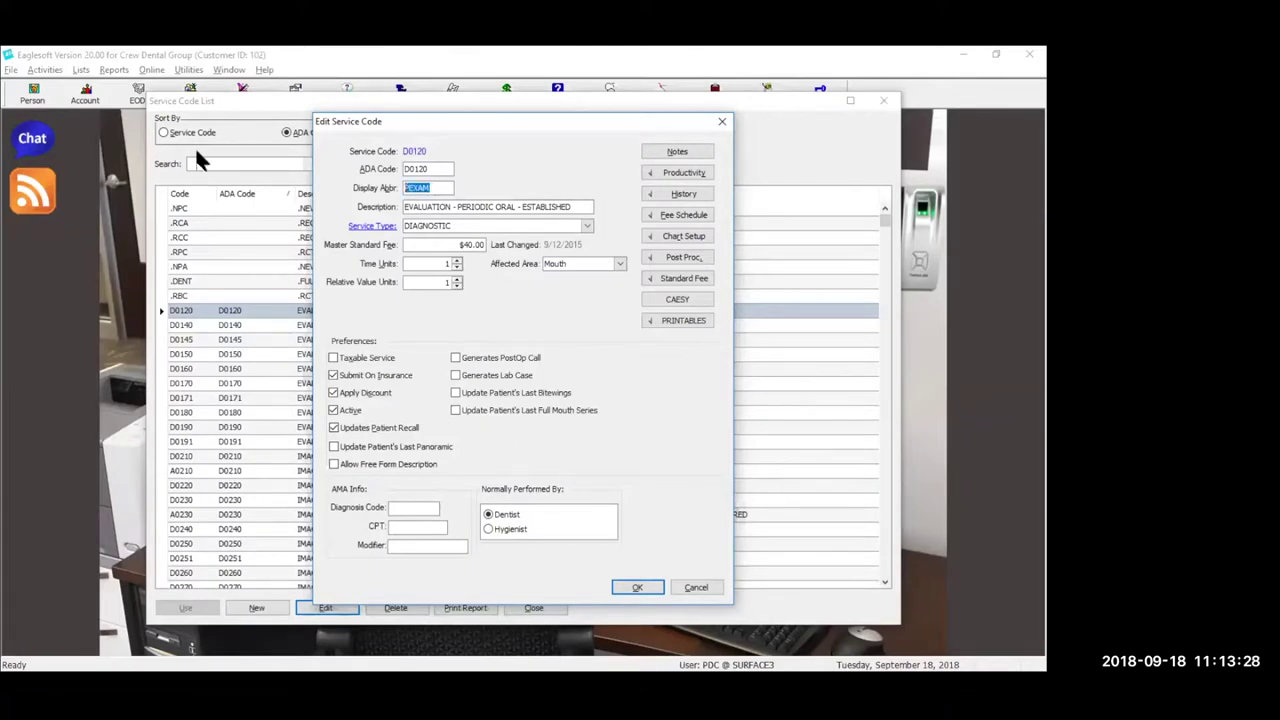
type("Exa")
key("BackSpace")
key("BackSpace")
key("BackSpace")
type("PEXAM")
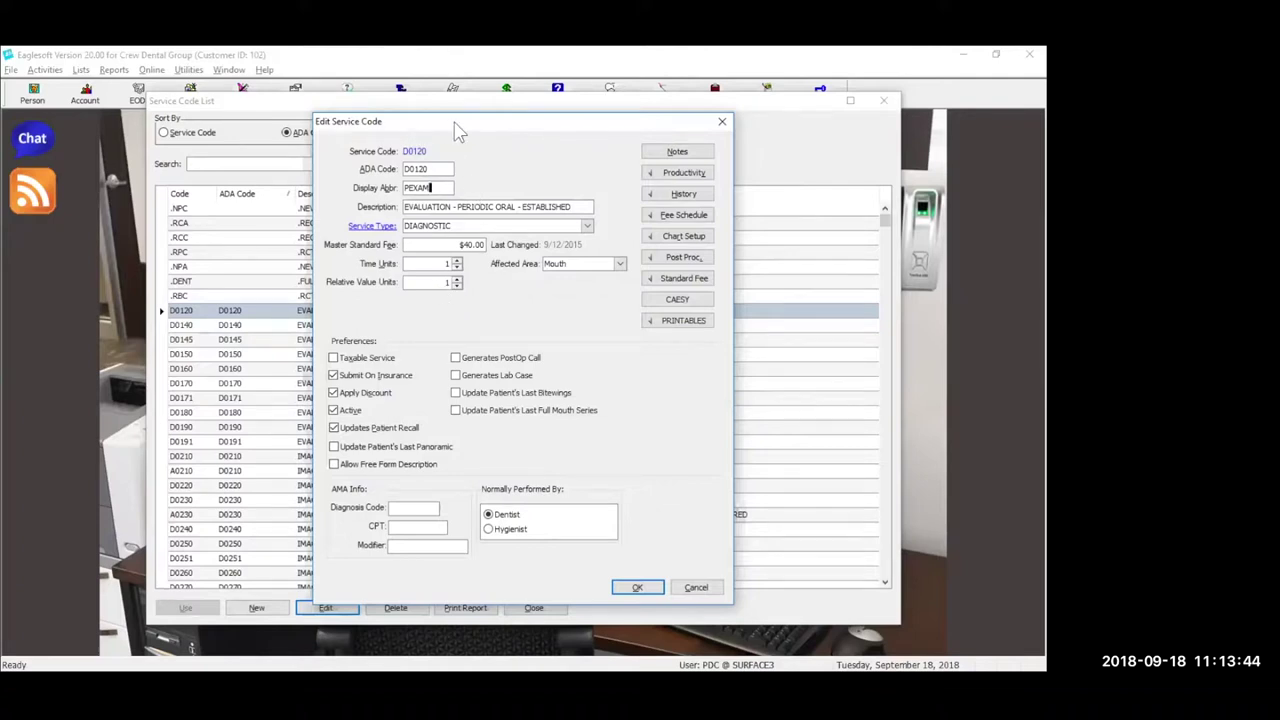
Examine the available Affected Area choices for service code D0120.
left_click_drag(458, 130, 640, 172)
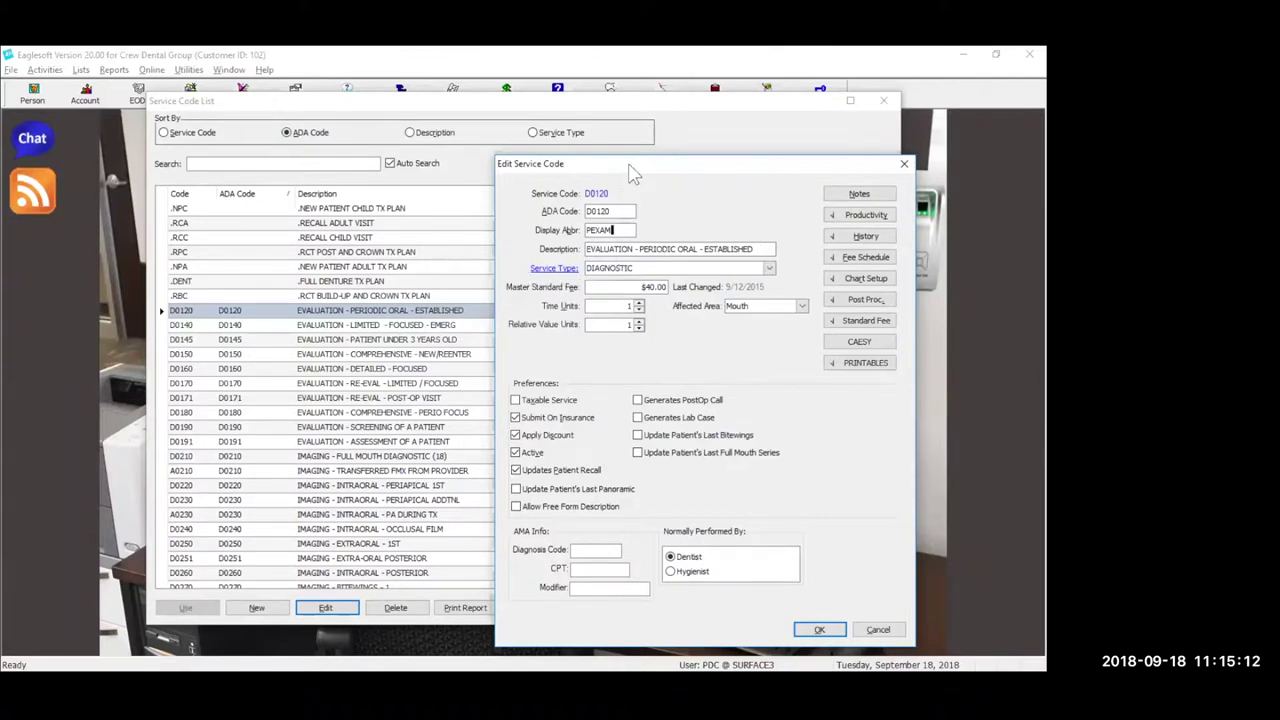
left_click_drag(612, 160, 405, 129)
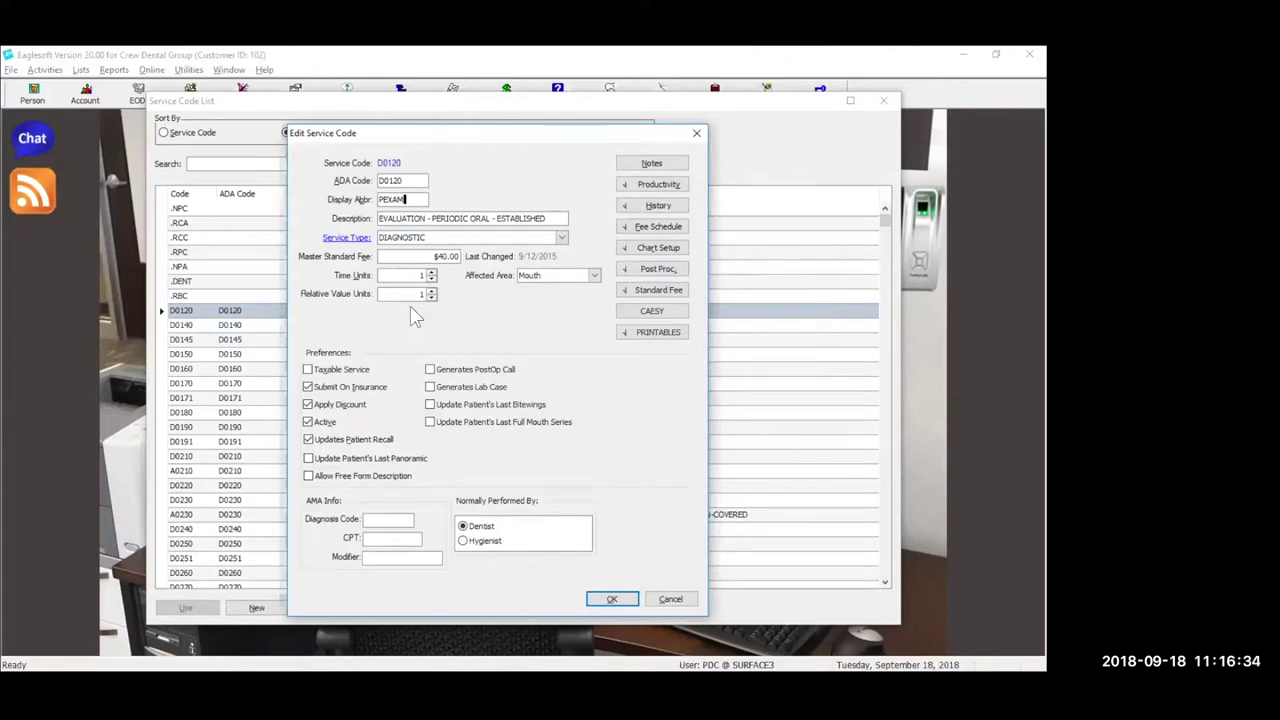
left_click(553, 276)
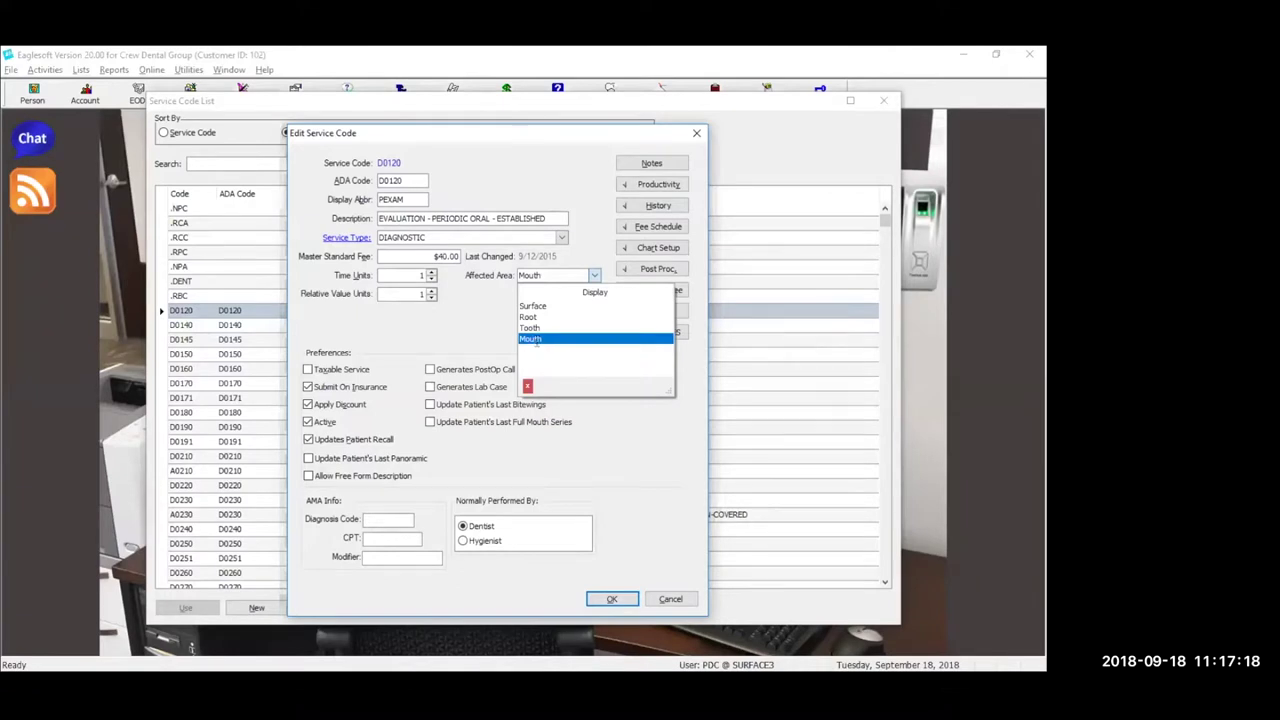
left_click(430, 347)
left_click(532, 278)
left_click(490, 342)
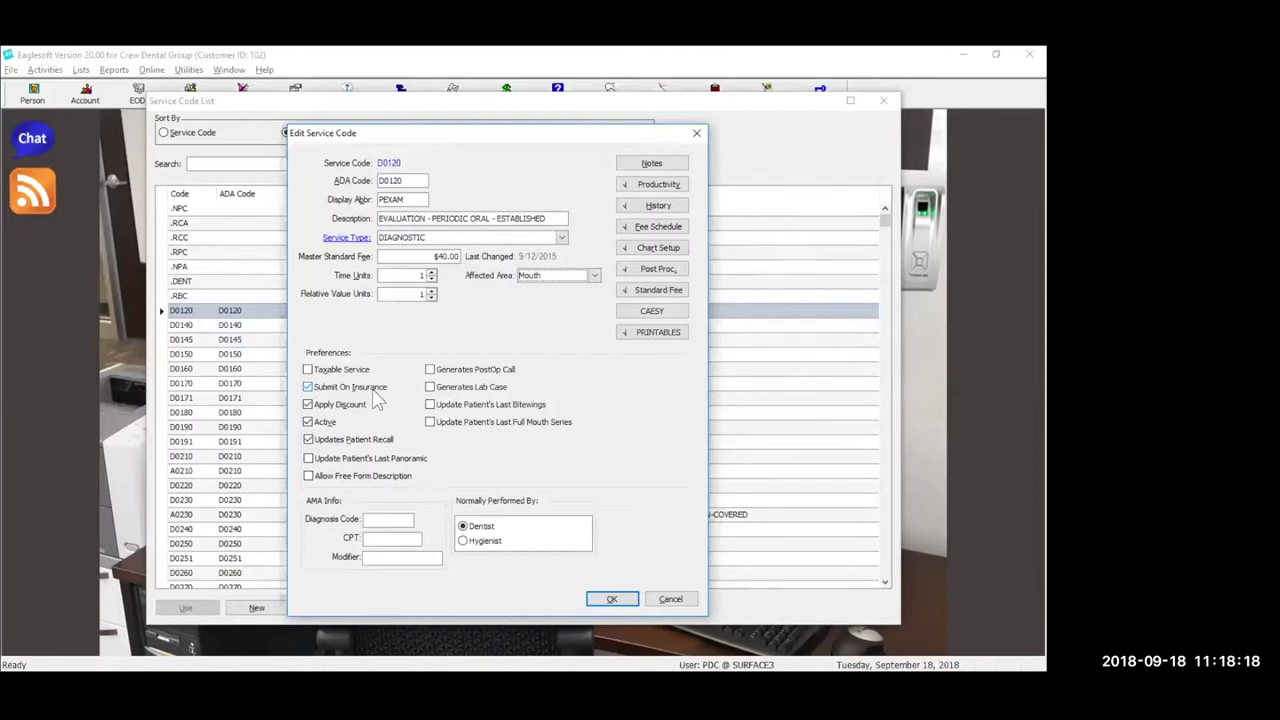
Toggle Submit On Insurance for D0120, leave it enabled, save the service code and close the list.
left_click(319, 390)
left_click(320, 390)
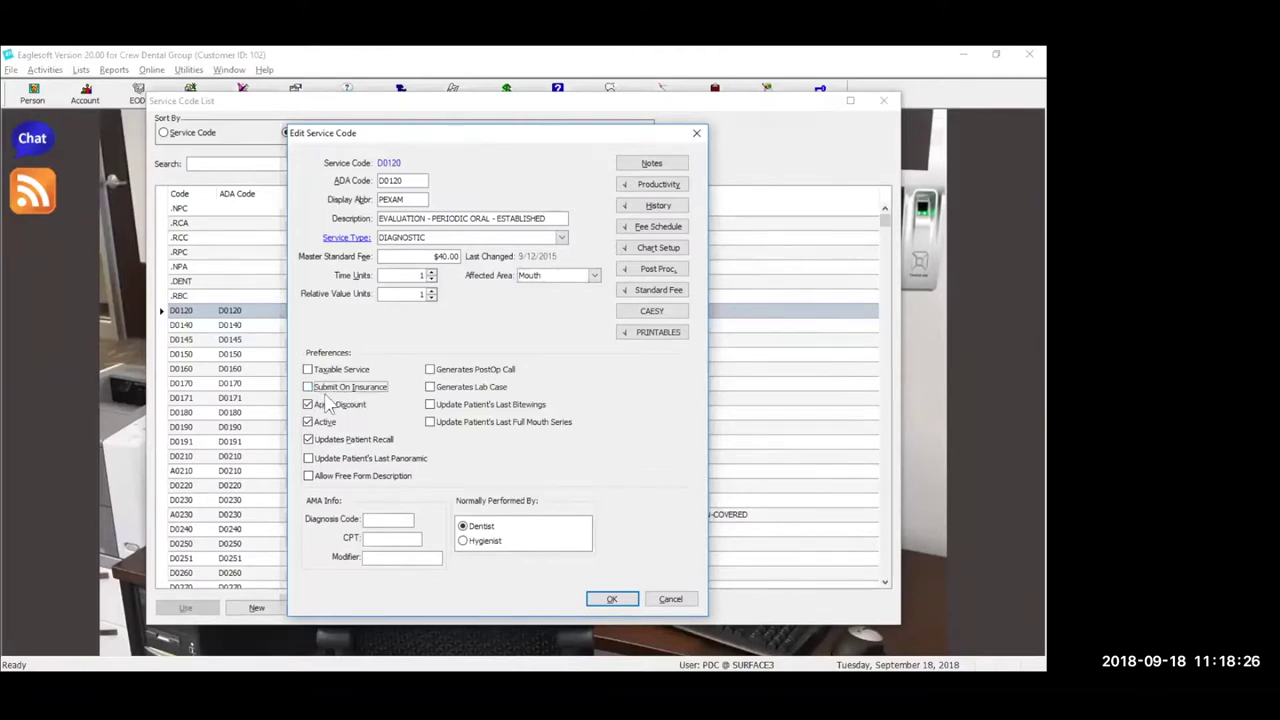
left_click(327, 393)
left_click(622, 599)
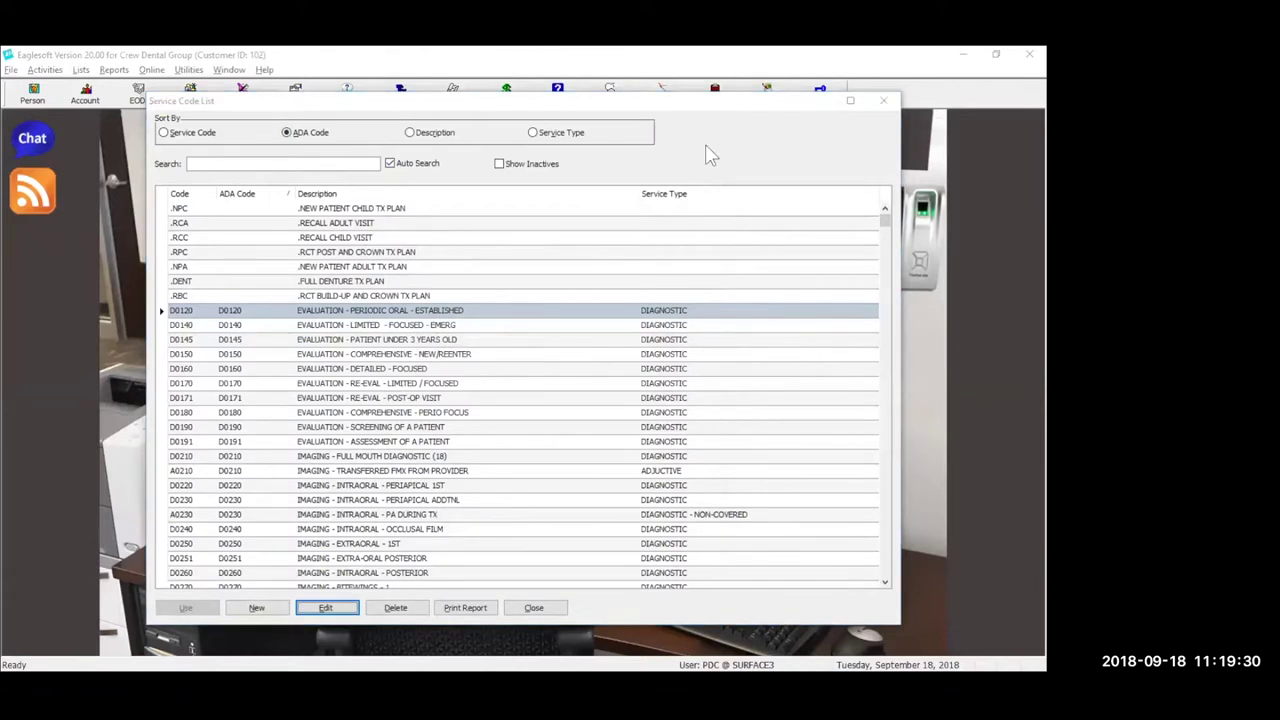
left_click(883, 104)
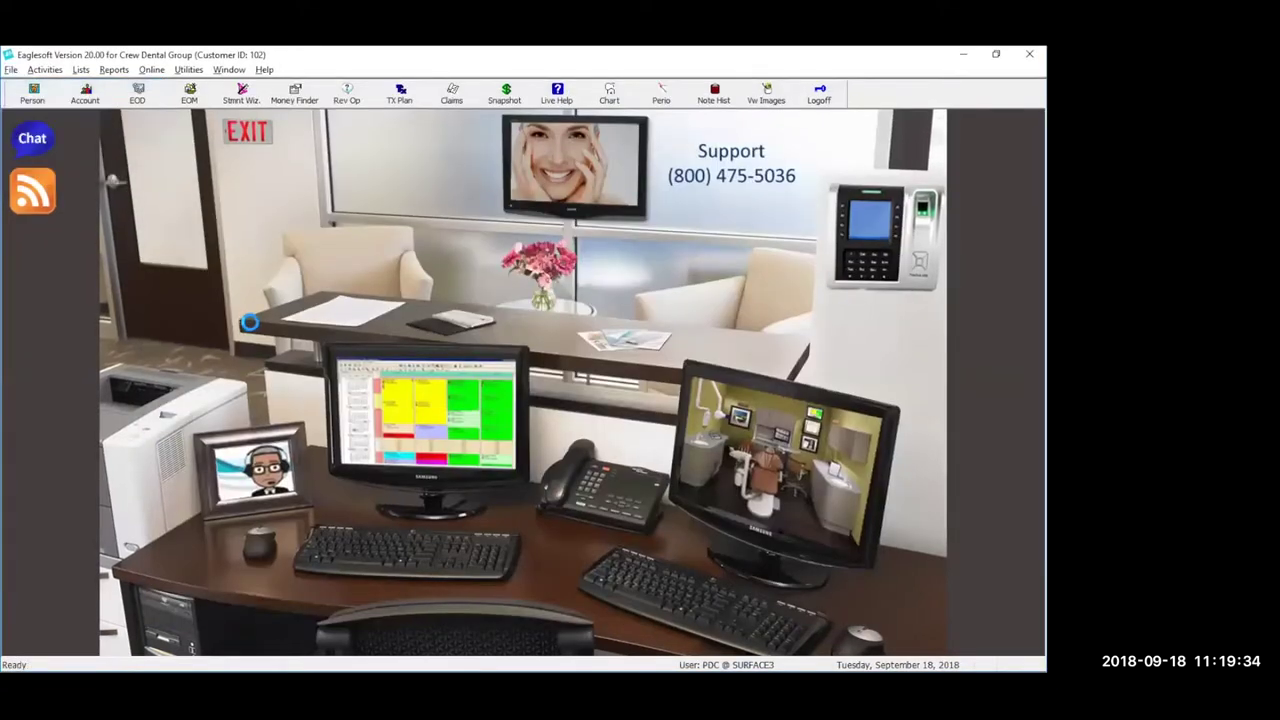
Review the Accounting preferences, including when discounts are applied, and exit without saving.
left_click(185, 180)
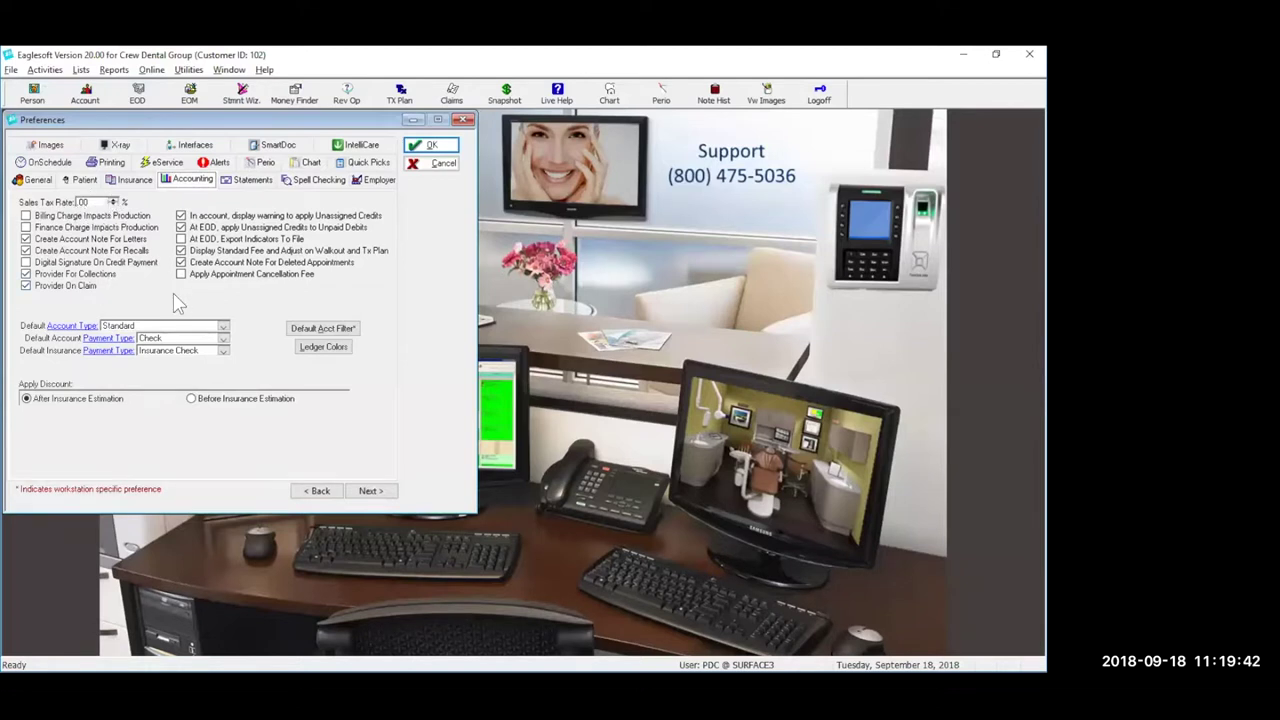
left_click(464, 120)
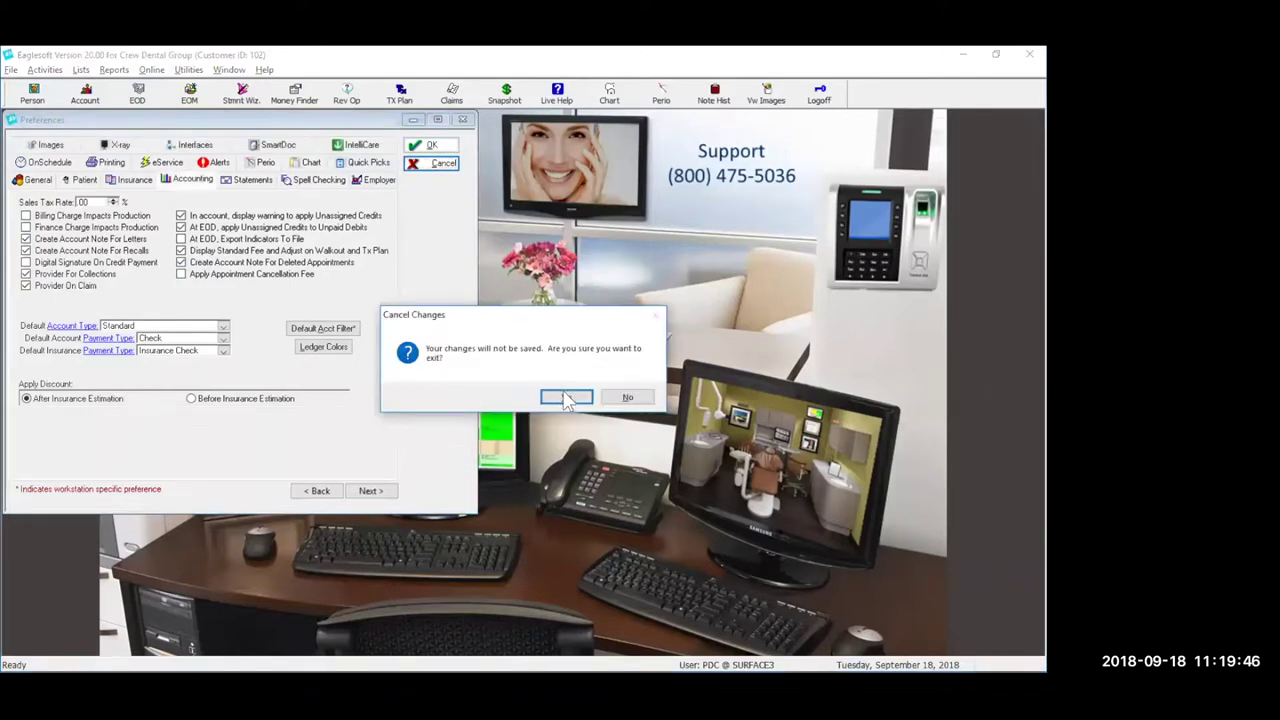
left_click(566, 398)
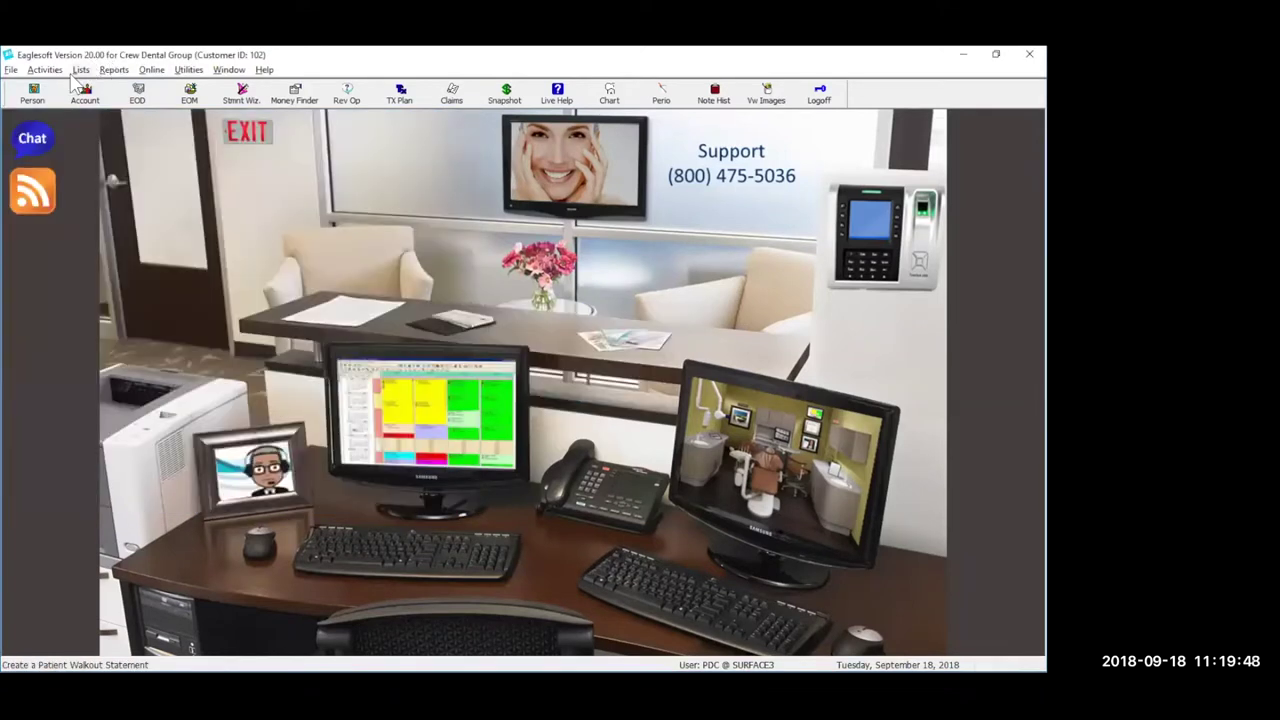
Reopen service code D0120 for editing and toggle Updates Patient Recall off and back on.
left_click(78, 70)
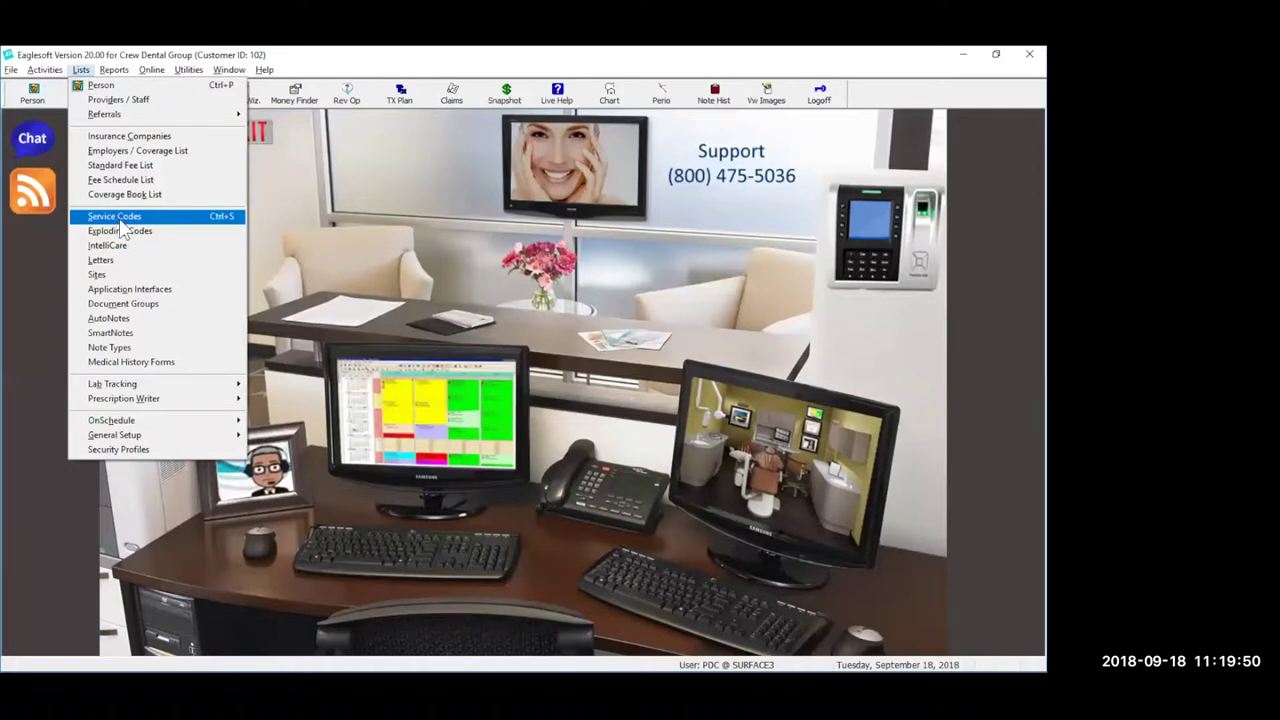
left_click(118, 218)
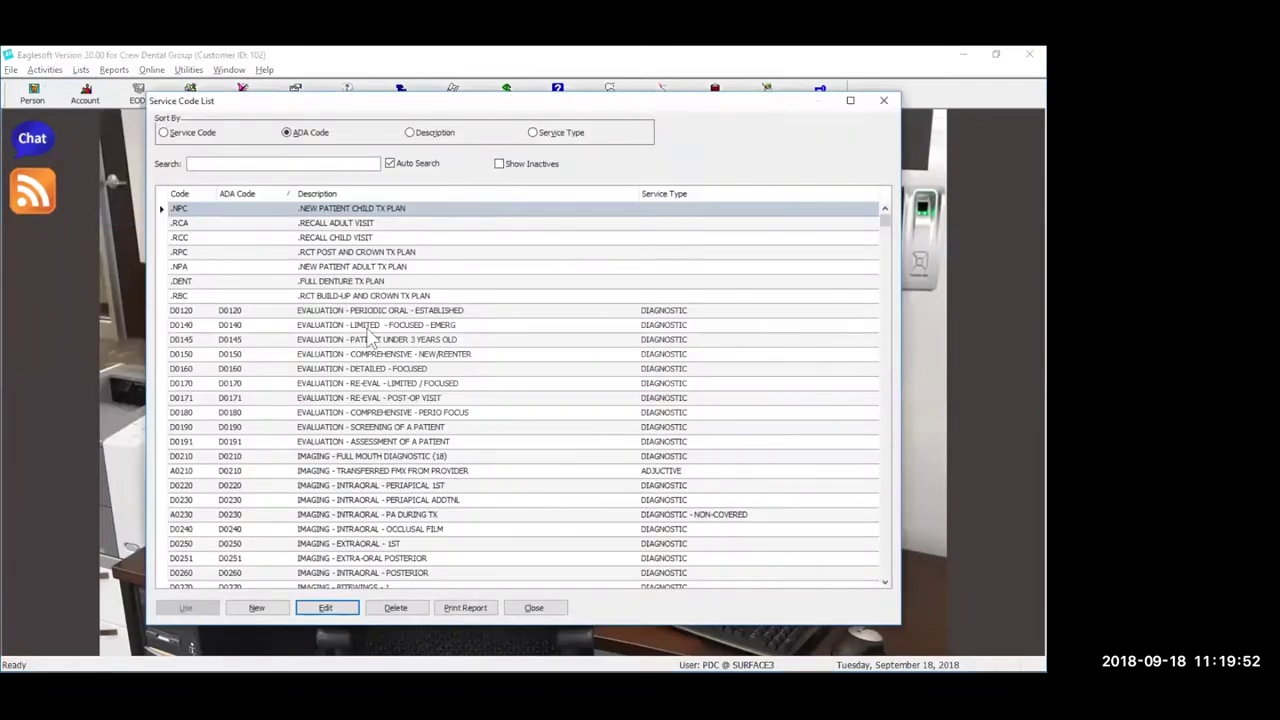
left_click(372, 310)
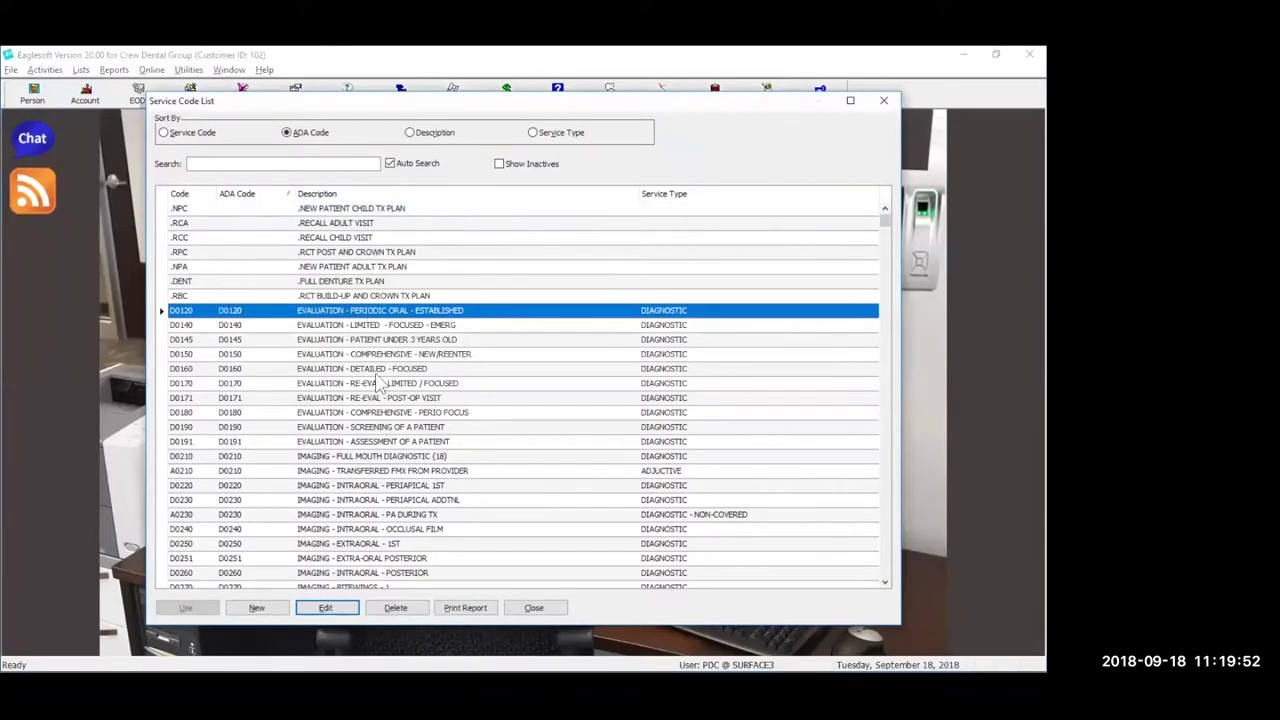
left_click(345, 607)
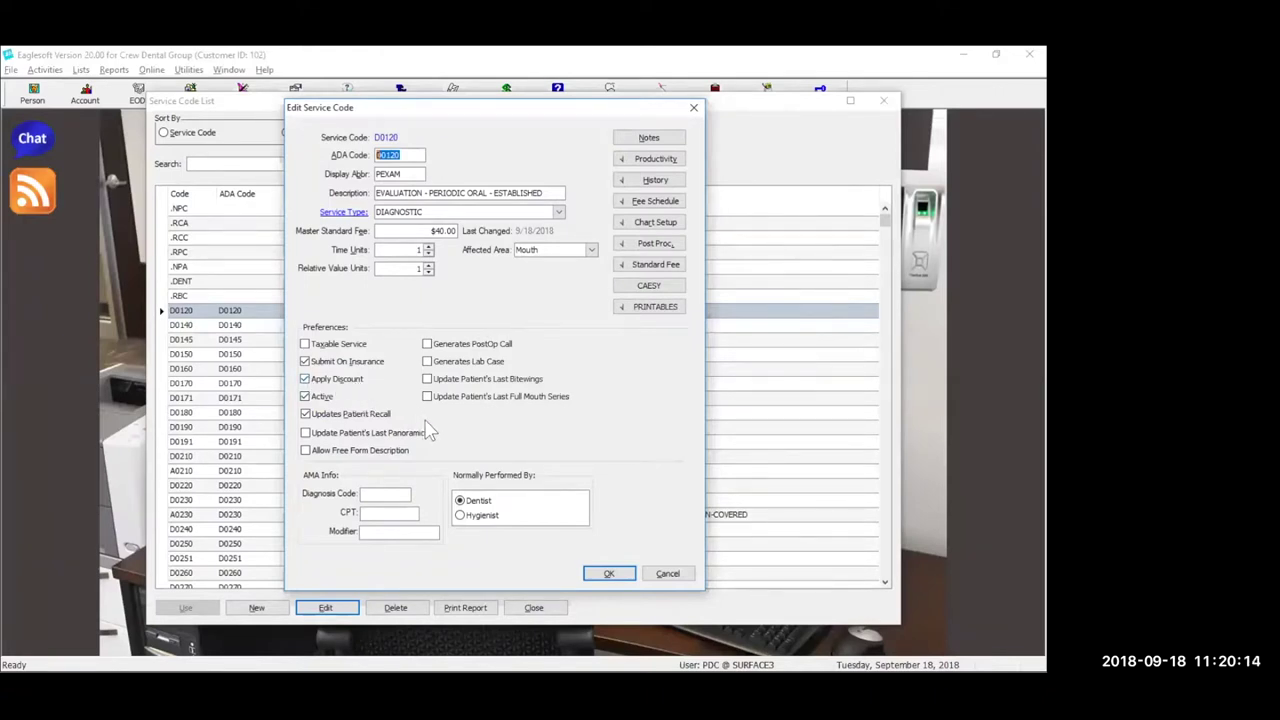
left_click(305, 414)
left_click(305, 414)
Try replacing ESTABLISHED in the description of service code D0120, and discard the changes.
left_click(507, 192)
double_click(507, 192)
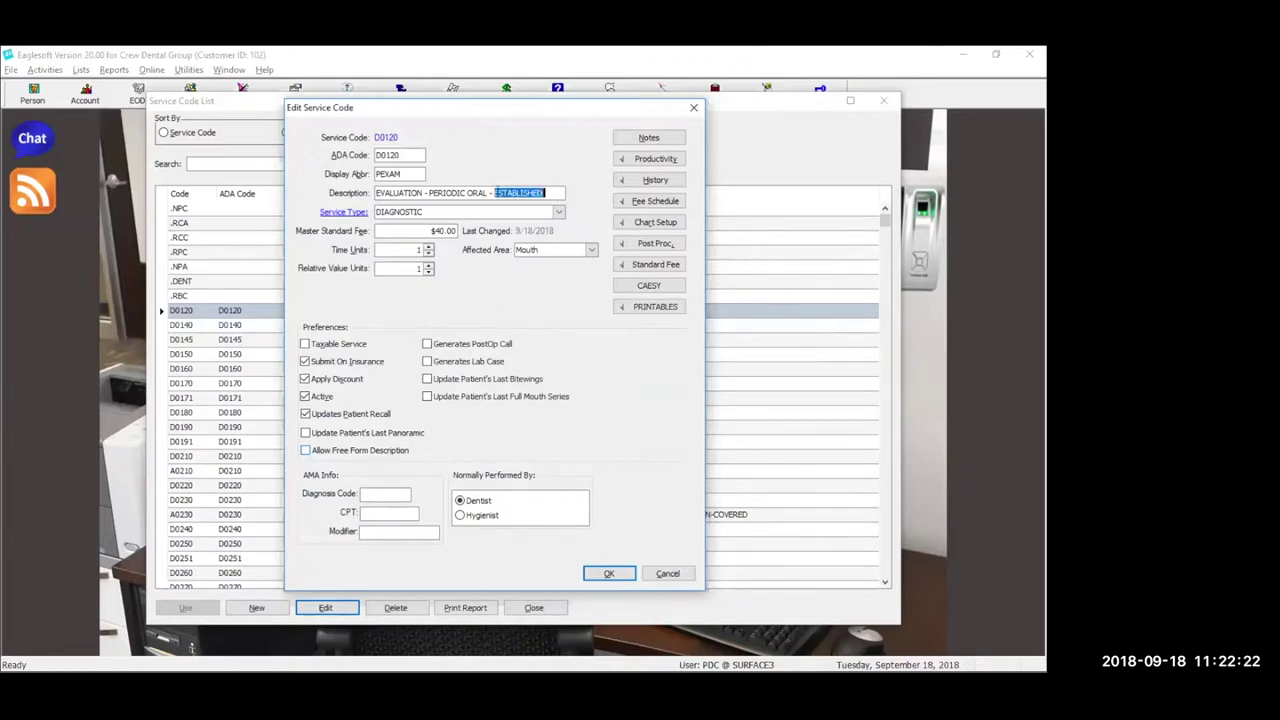
type("fr")
key("BackSpace")
key("BackSpace")
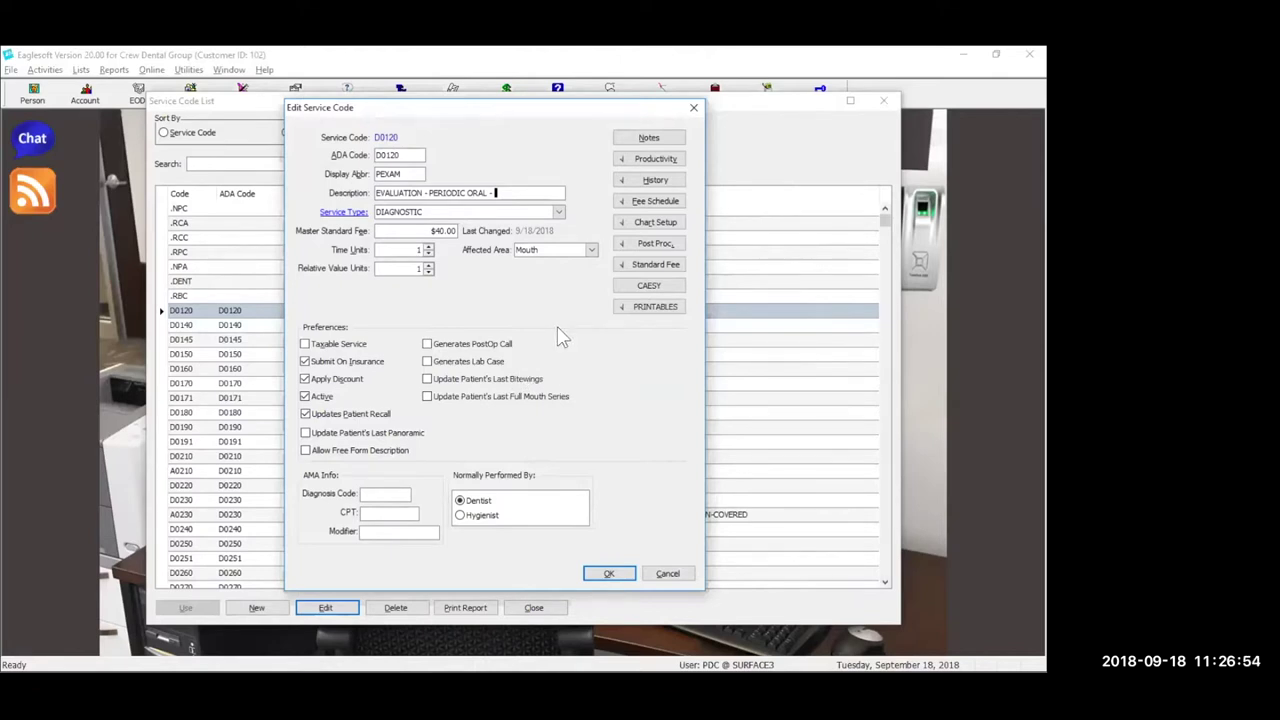
left_click(667, 573)
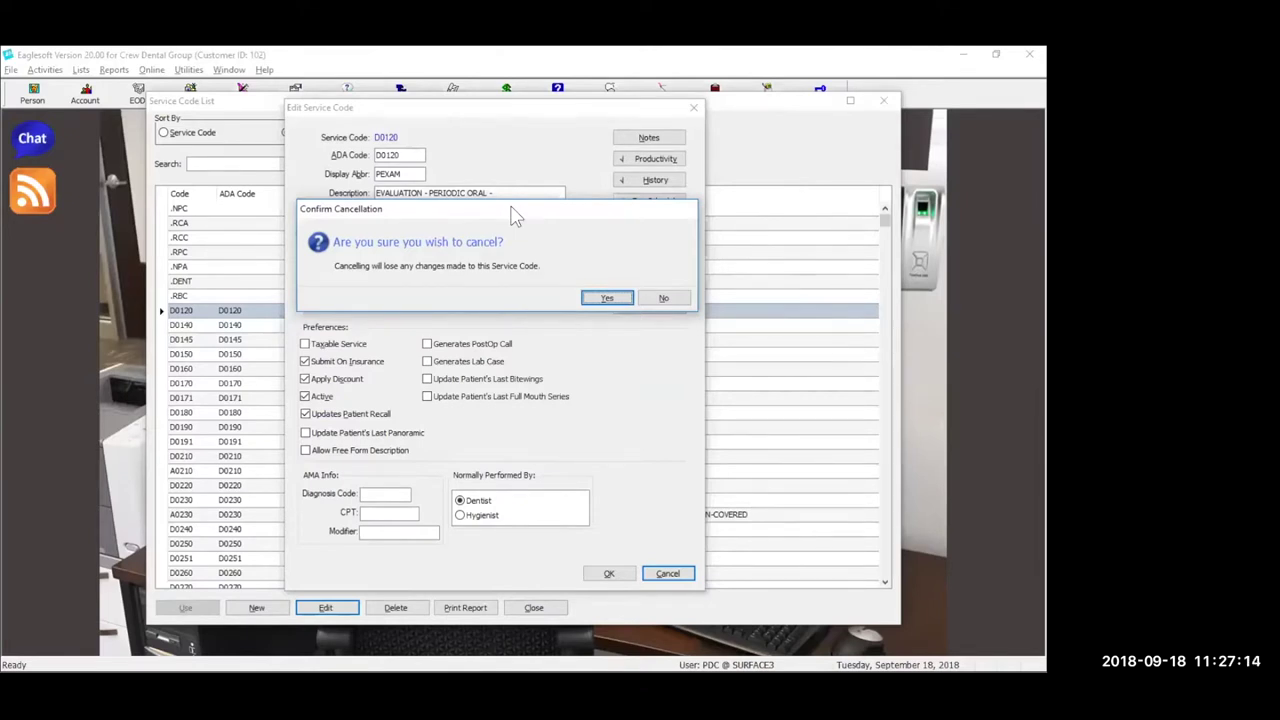
left_click(664, 298)
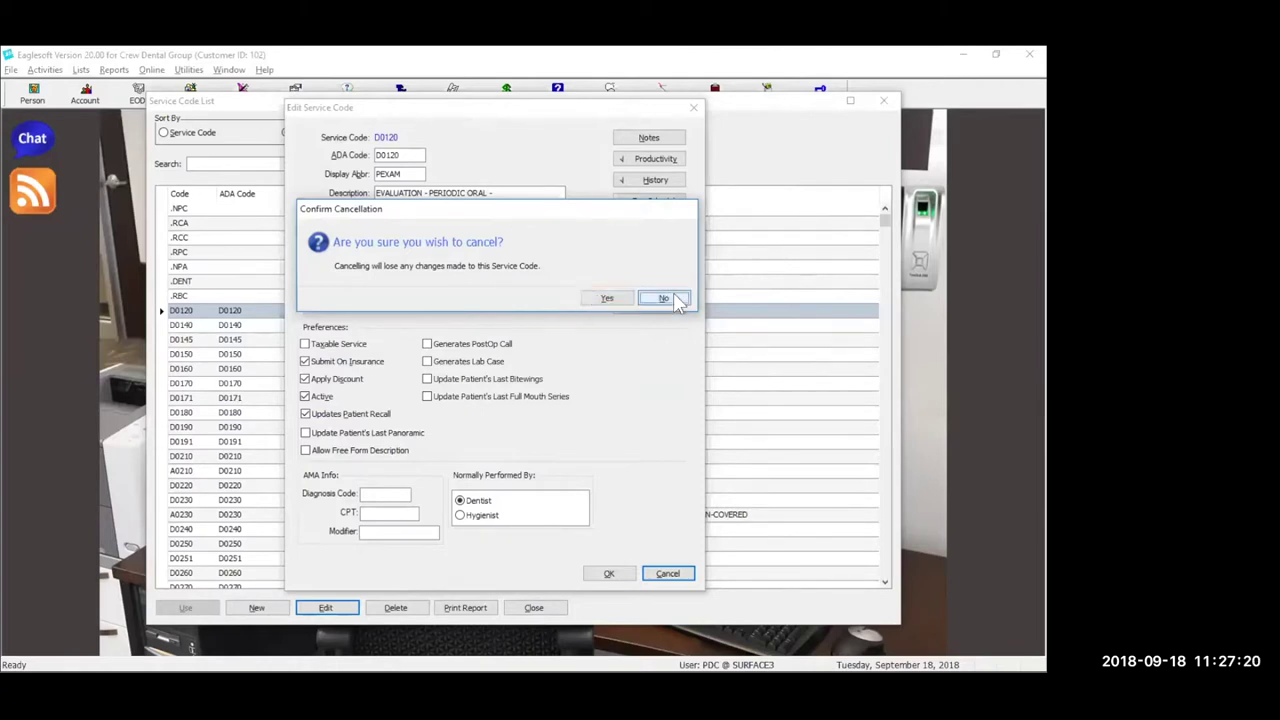
left_click(667, 573)
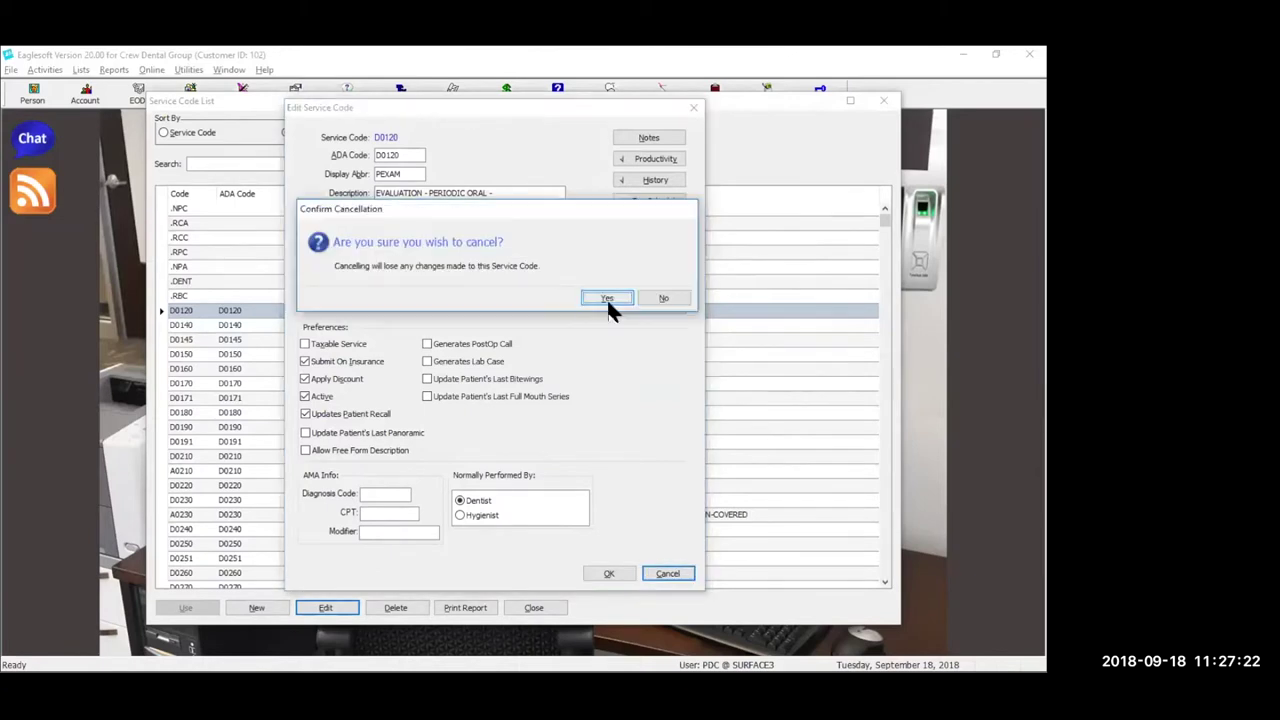
left_click(606, 297)
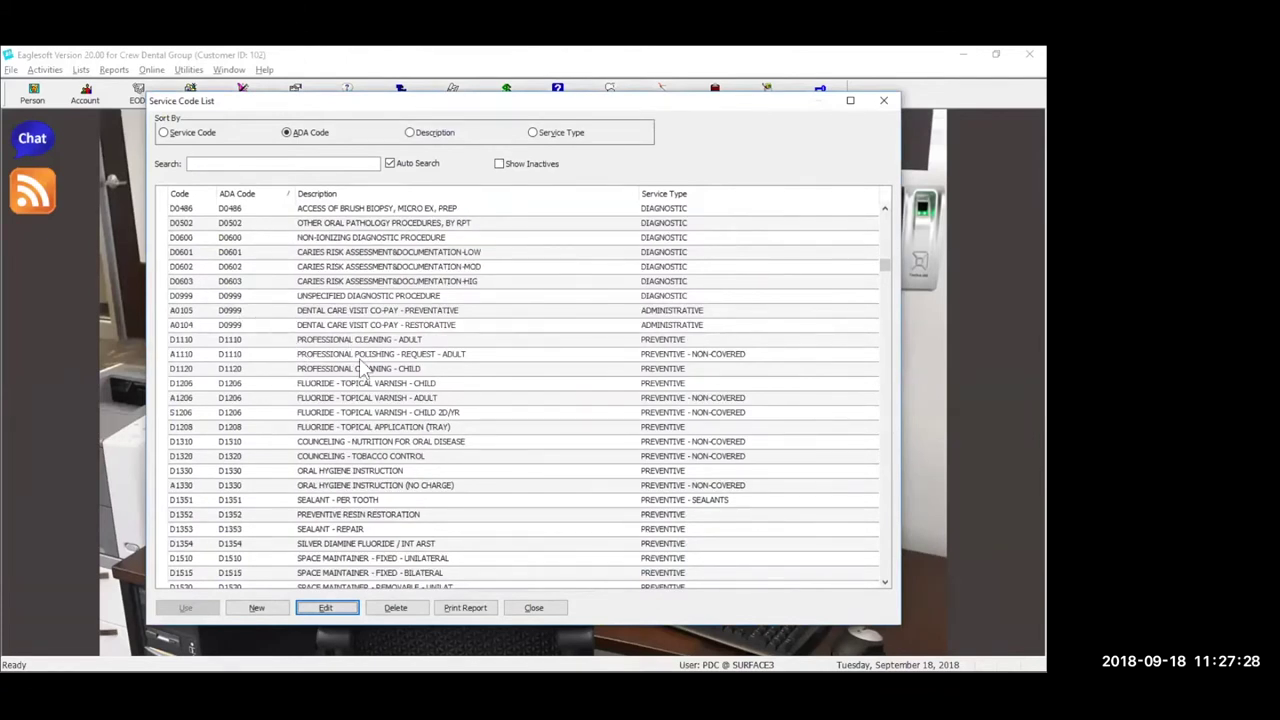
Examine the free form description setting of service code D1999, Preventive - Unspecified, and close it unchanged.
scroll(372, 488, "down", 7)
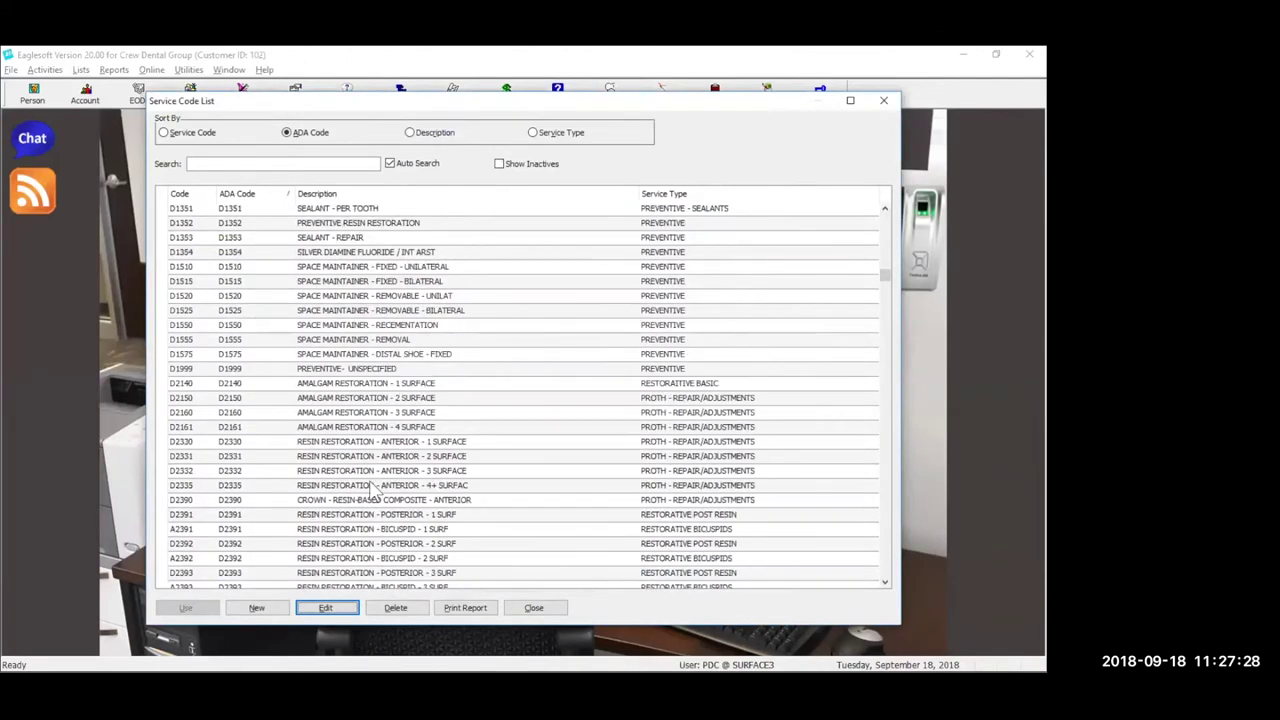
left_click(258, 370)
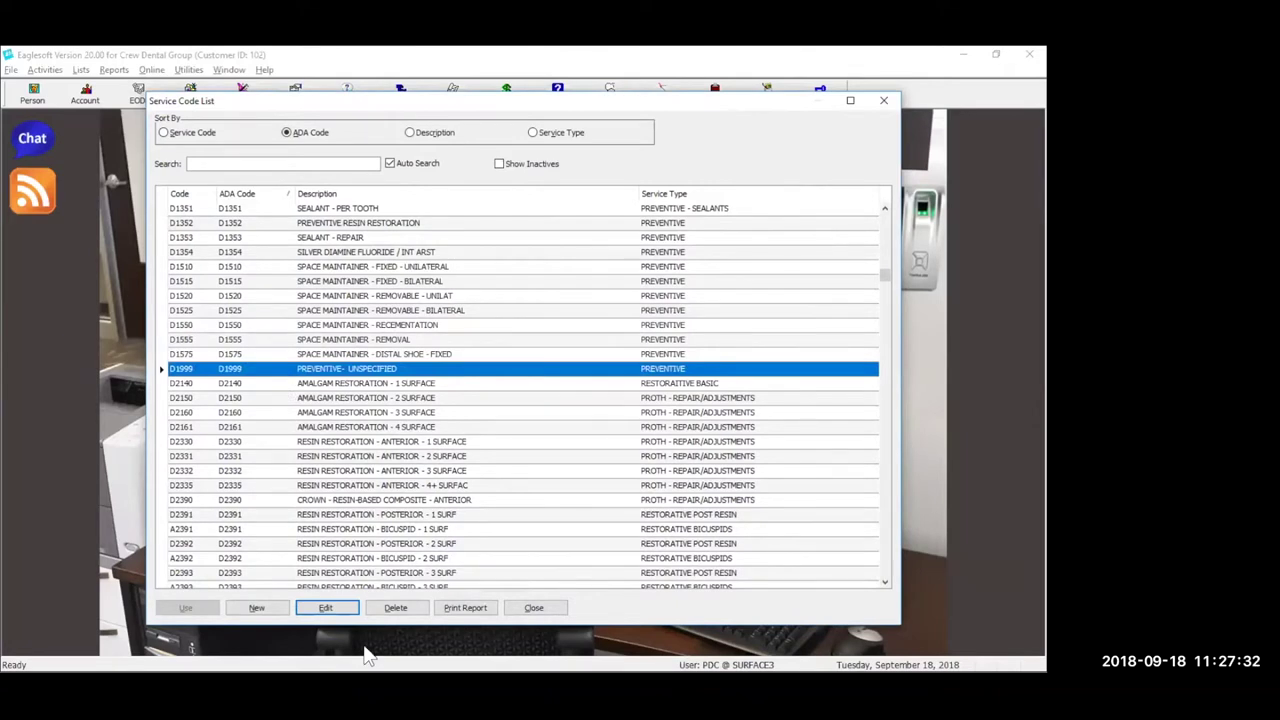
key("Return")
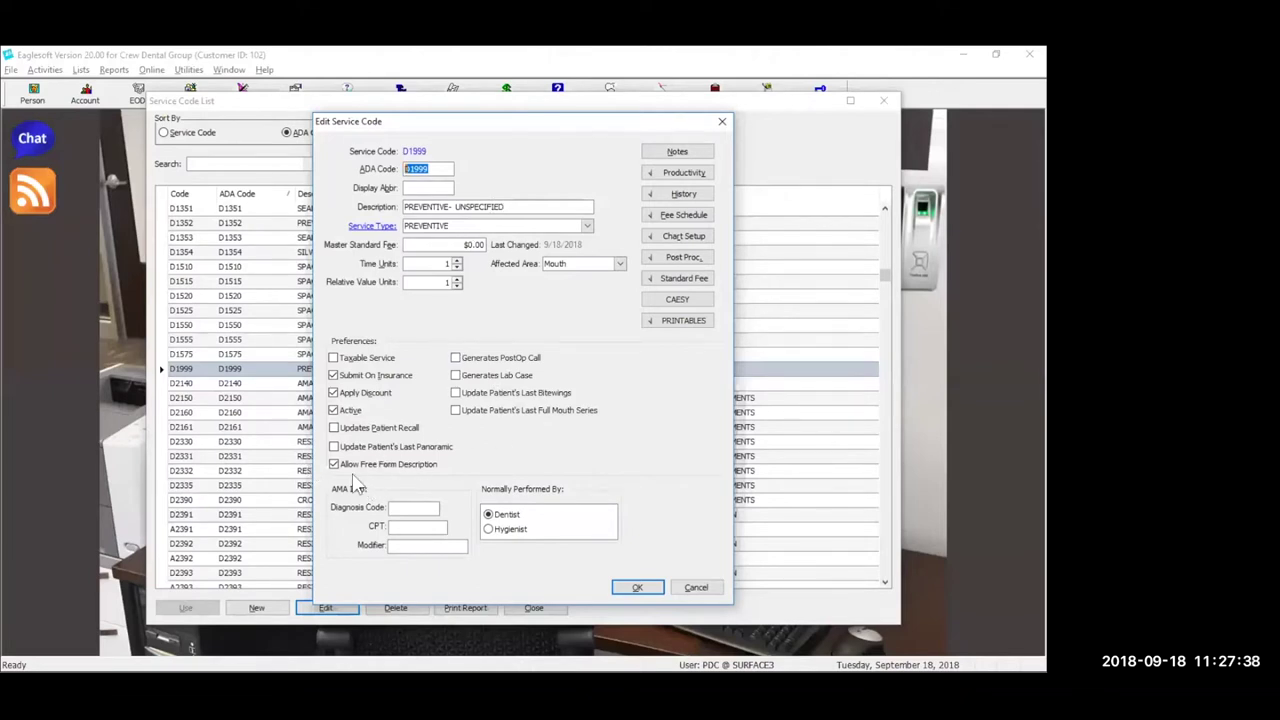
left_click(488, 512)
left_click(695, 587)
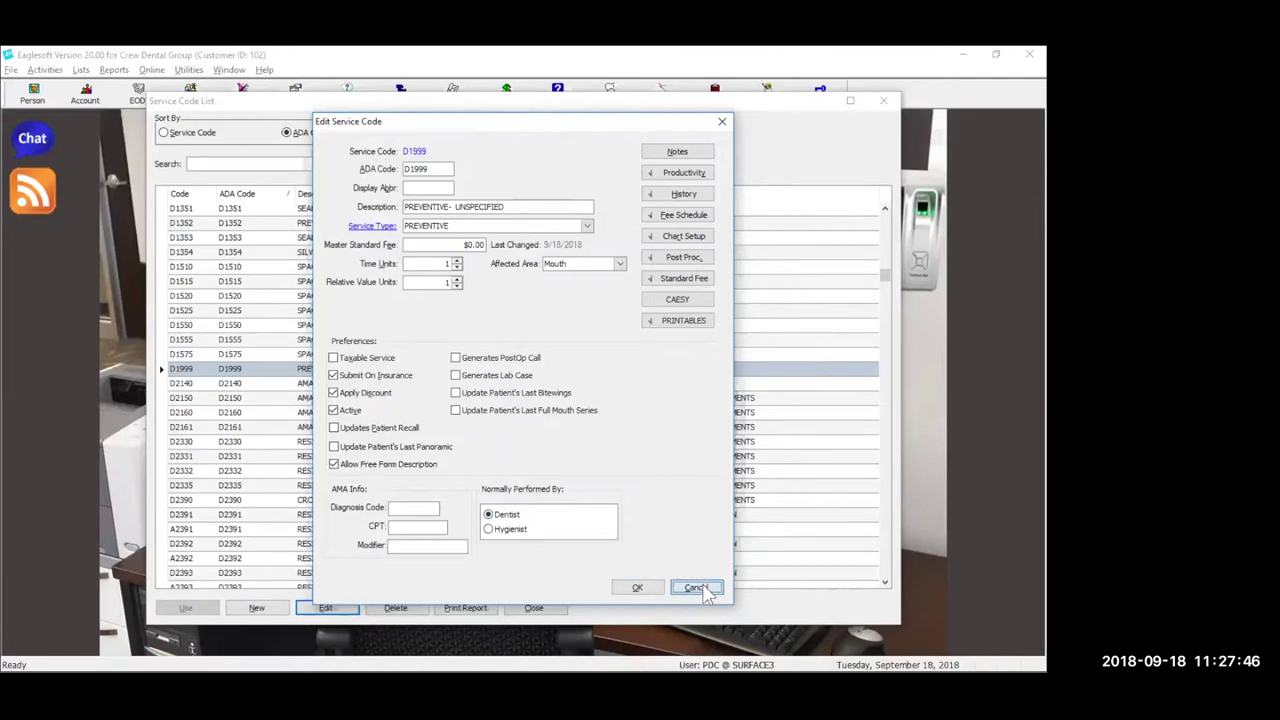
key("Escape")
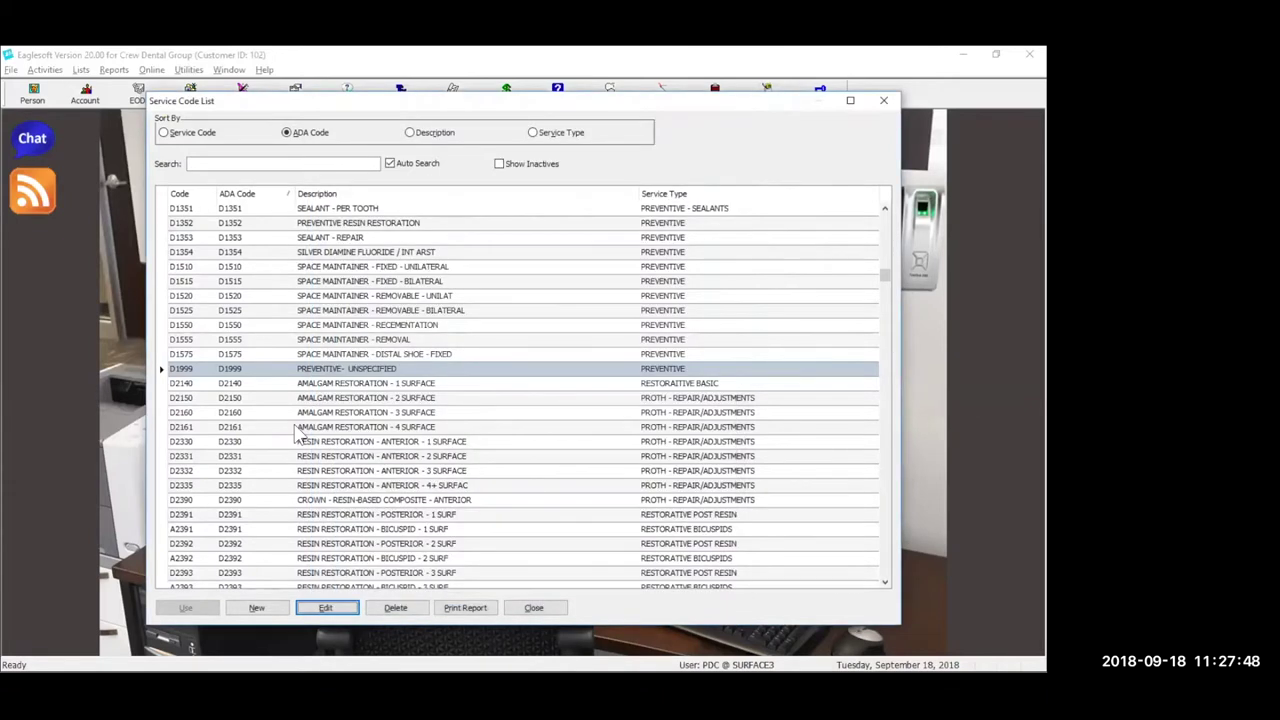
Review the settings of service code R3330, Root Canal Therapy - Referred, cancel out and close the service code list.
scroll(296, 432, "down", 7)
scroll(296, 432, "down", 16)
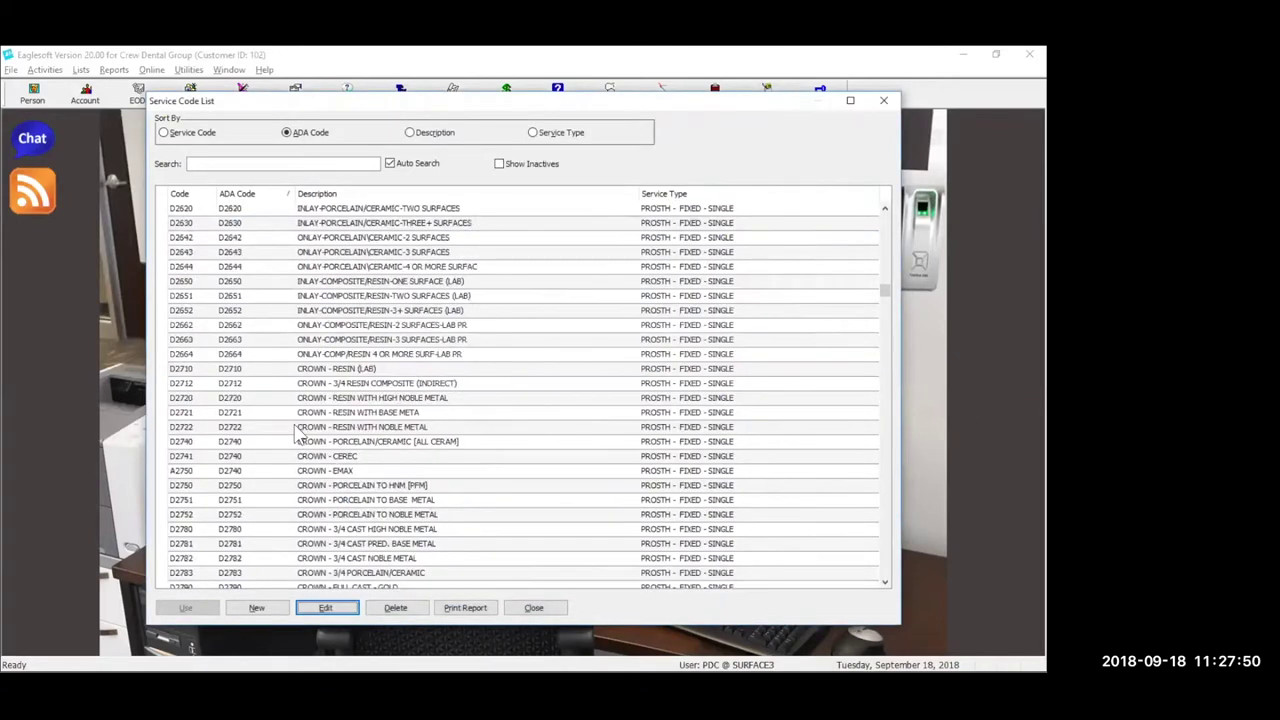
scroll(343, 455, "down", 7)
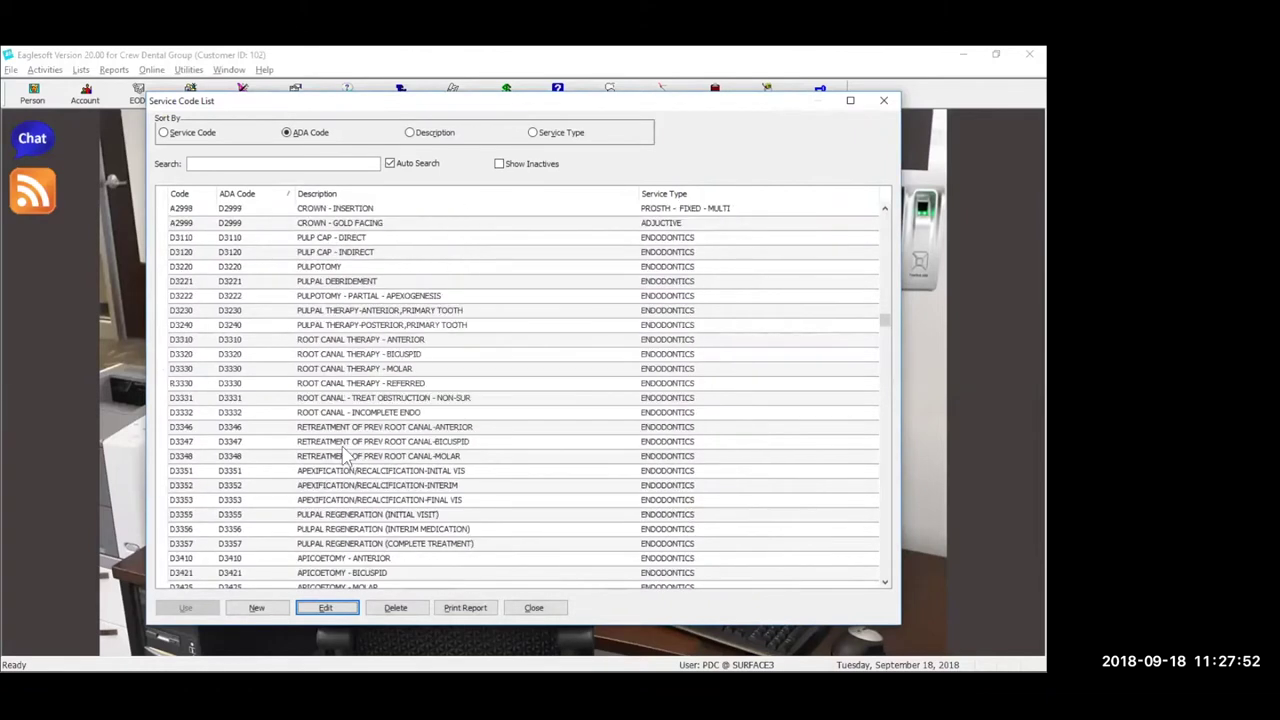
left_click(205, 383)
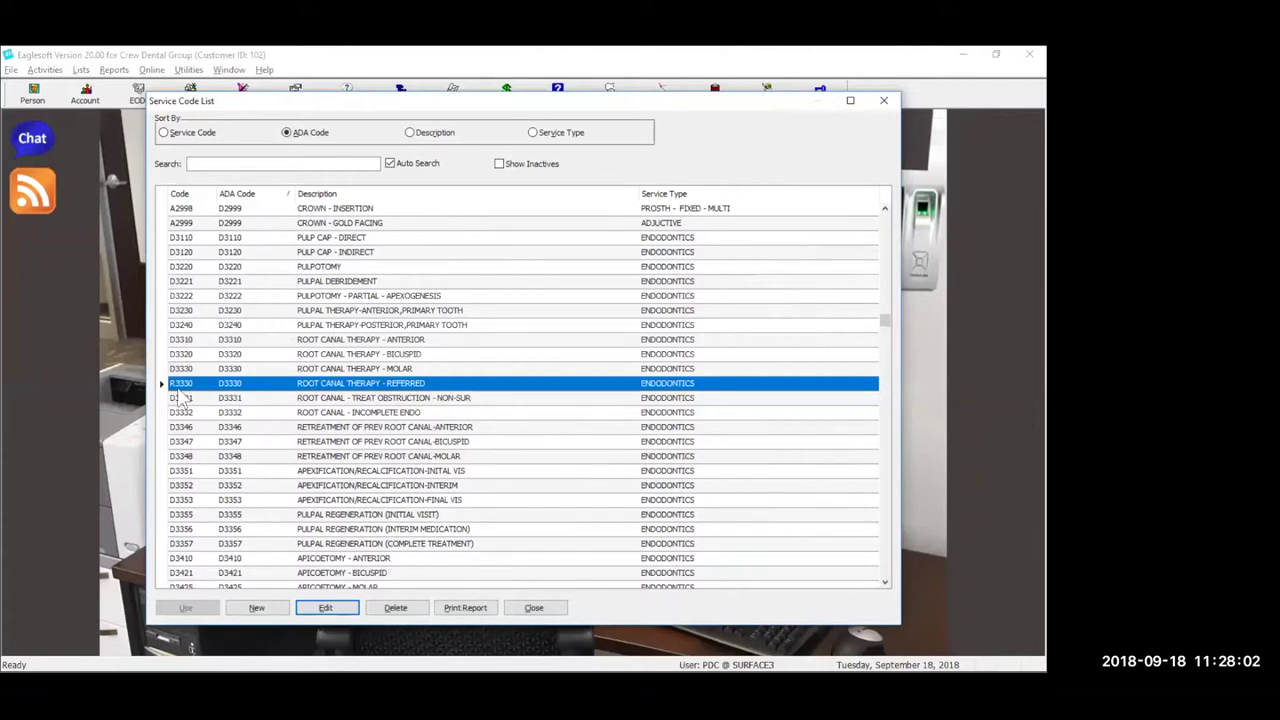
left_click(325, 607)
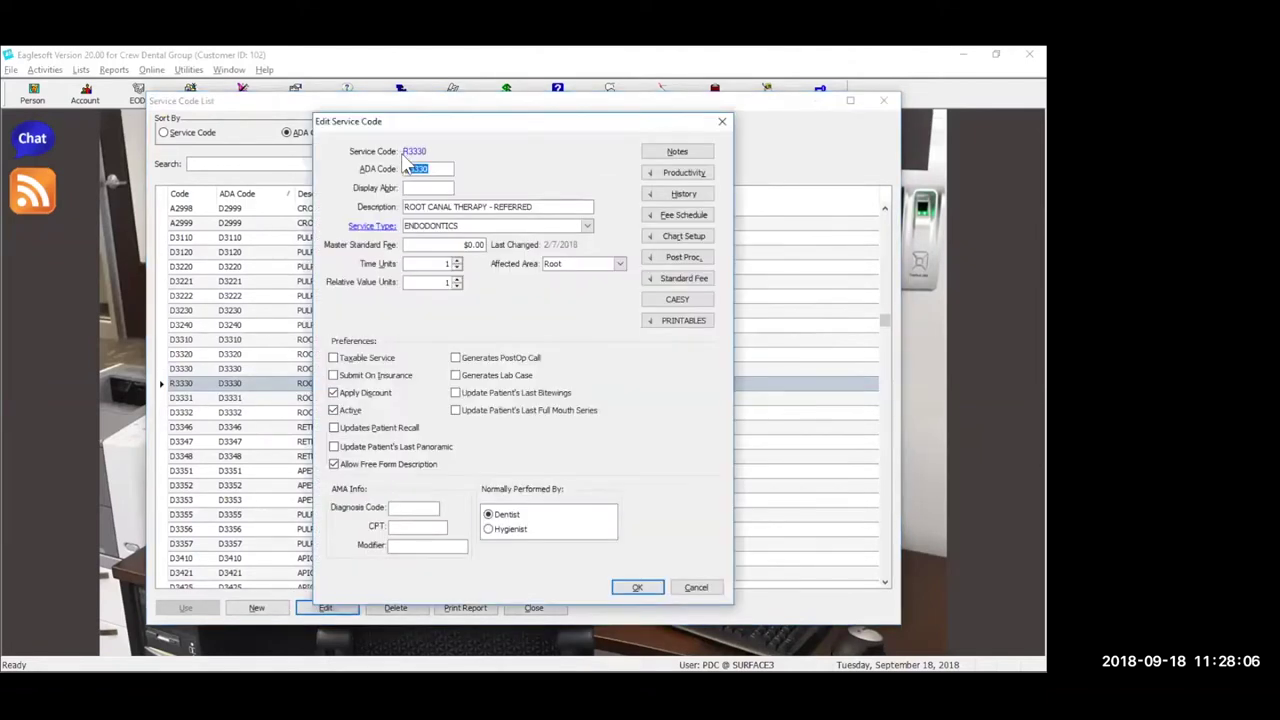
left_click(416, 190)
left_click(697, 587)
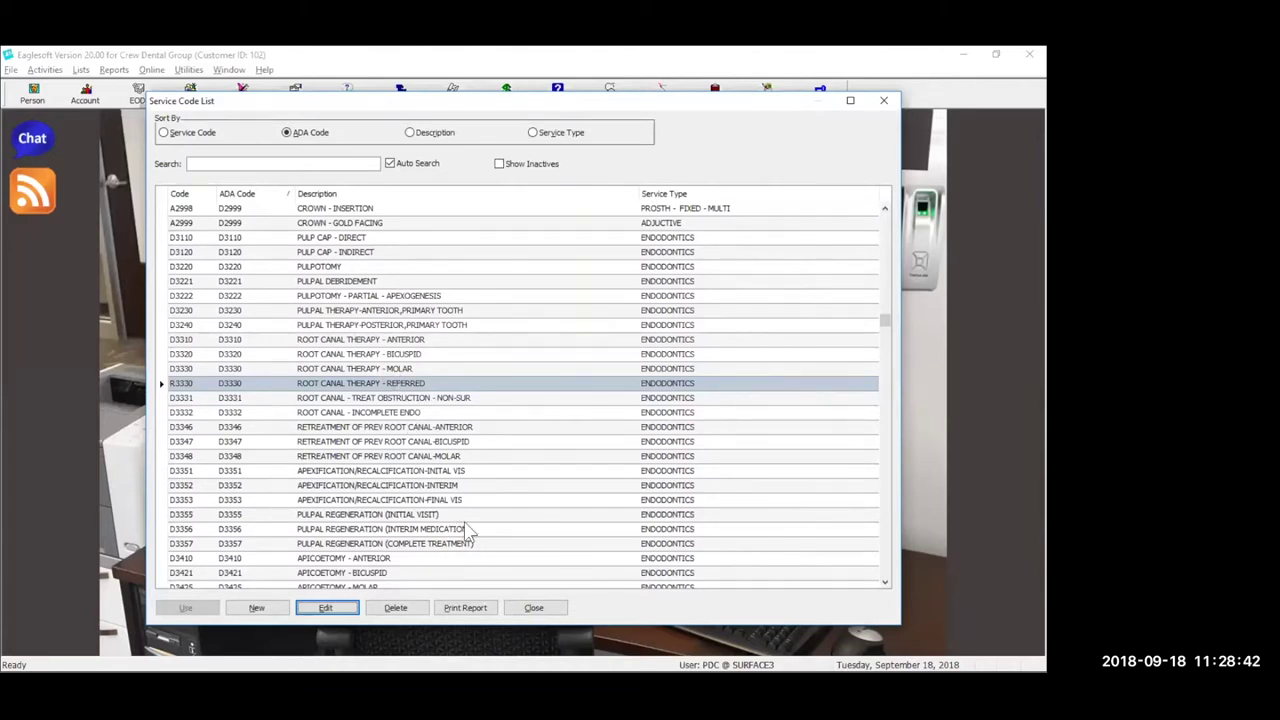
left_click(550, 610)
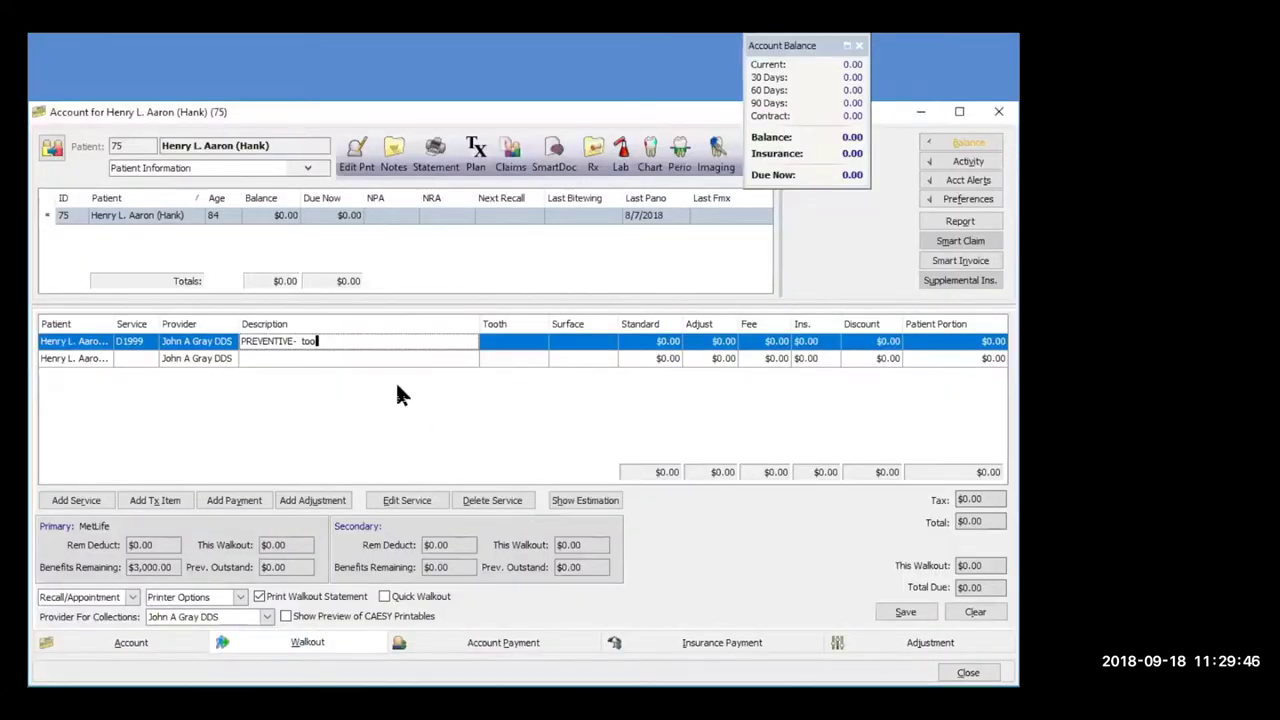
Try "removed bb from lip" as the free form description after PREVENTIVE- on the D1999 walkout line, clear it and close the account.
double_click(309, 341)
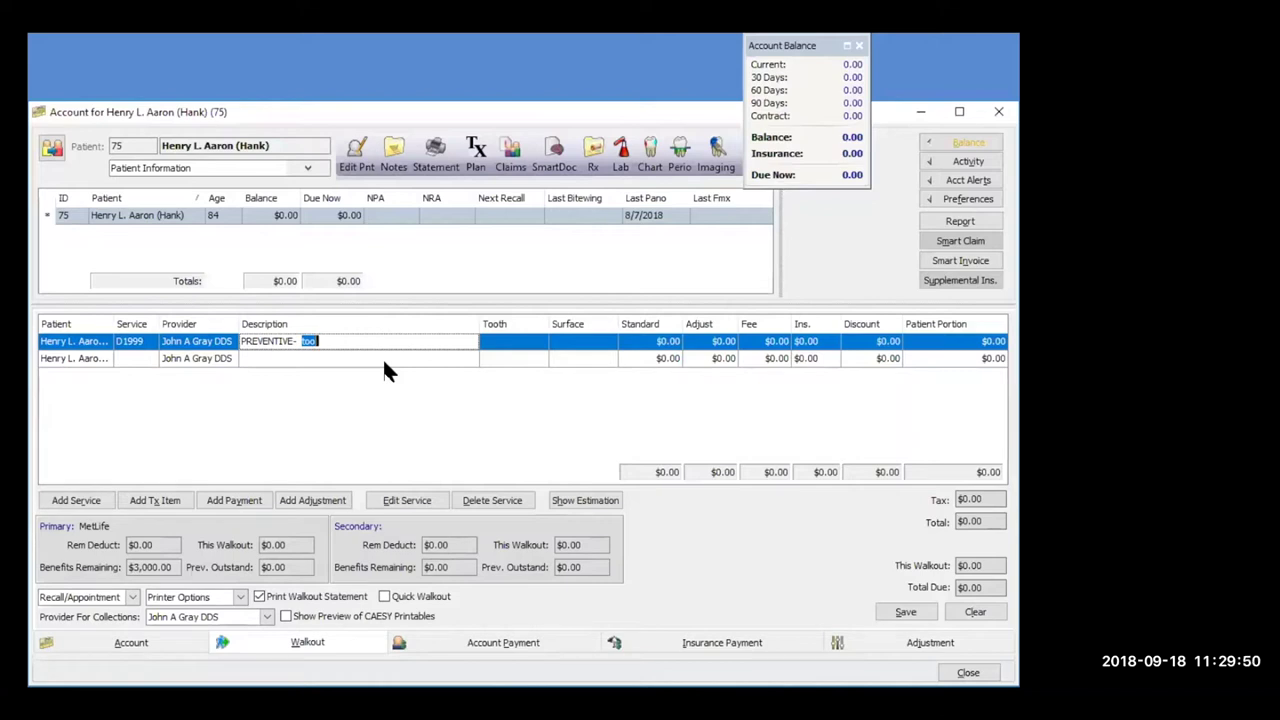
key("BackSpace")
type("removed bb from lip")
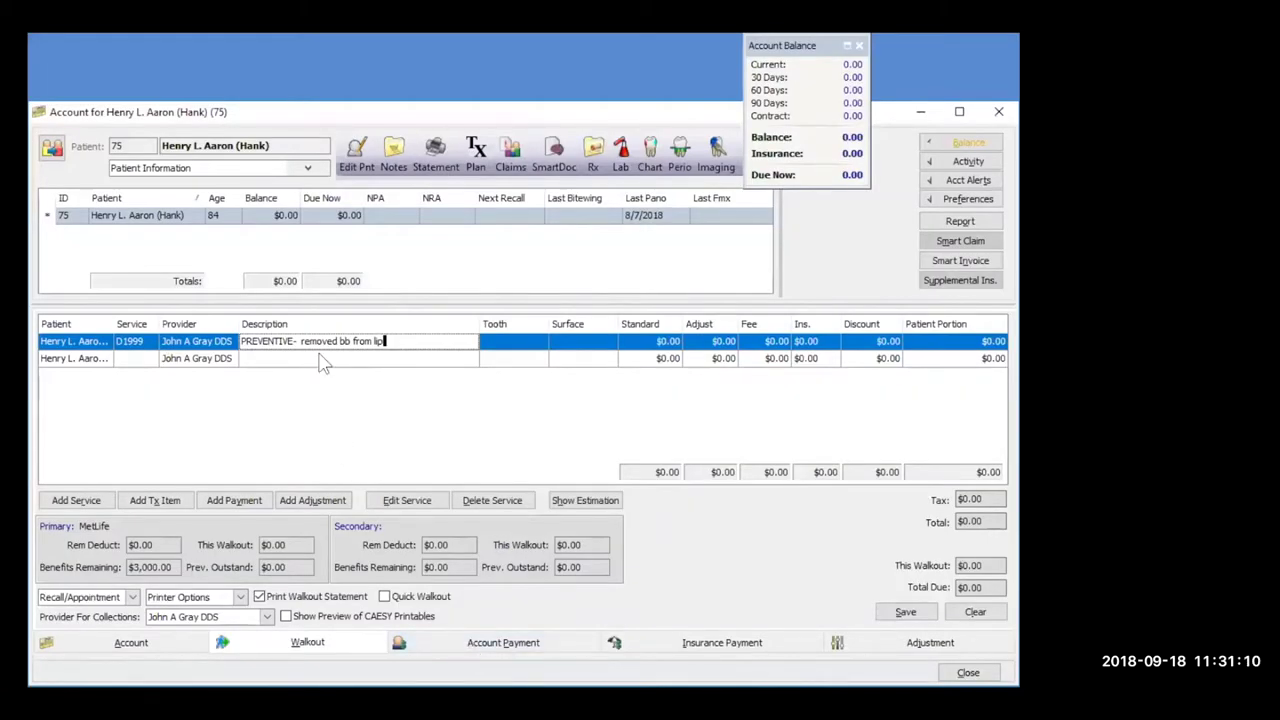
left_click_drag(302, 341, 428, 349)
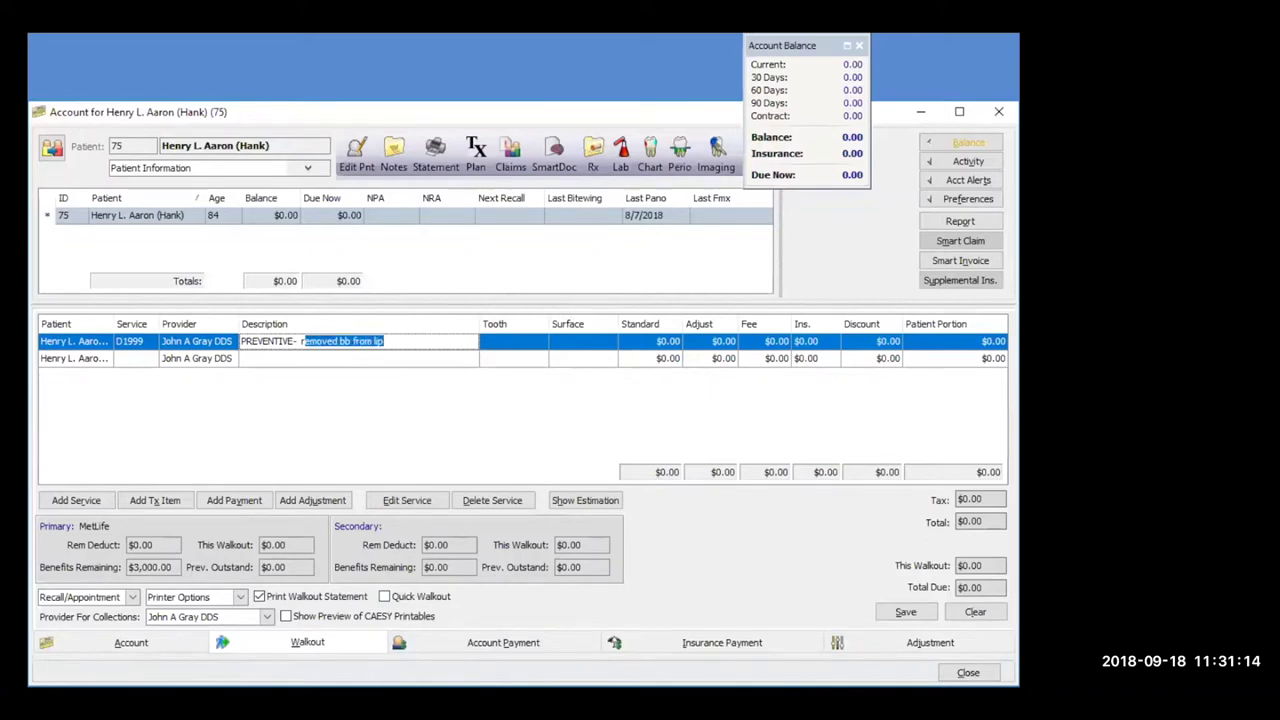
key("BackSpace")
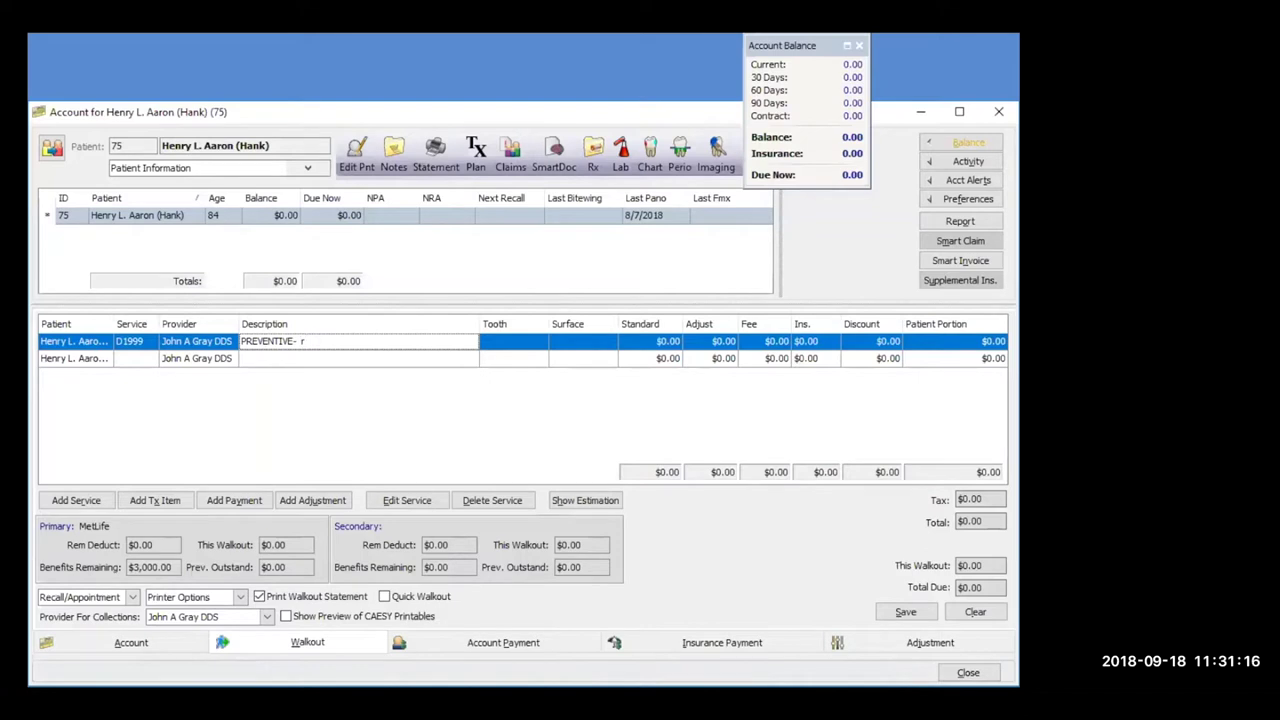
left_click(998, 116)
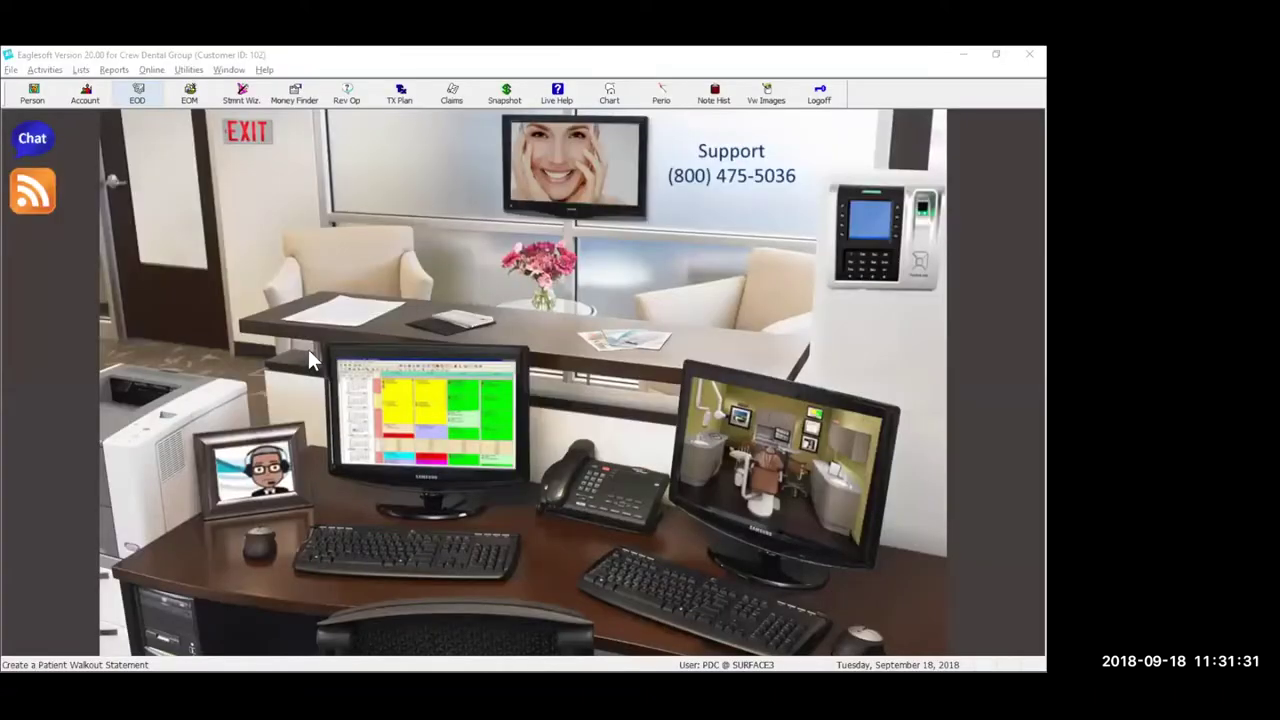
Open the service code list and select D0120, Evaluation - Periodic Oral - Established.
left_click(80, 69)
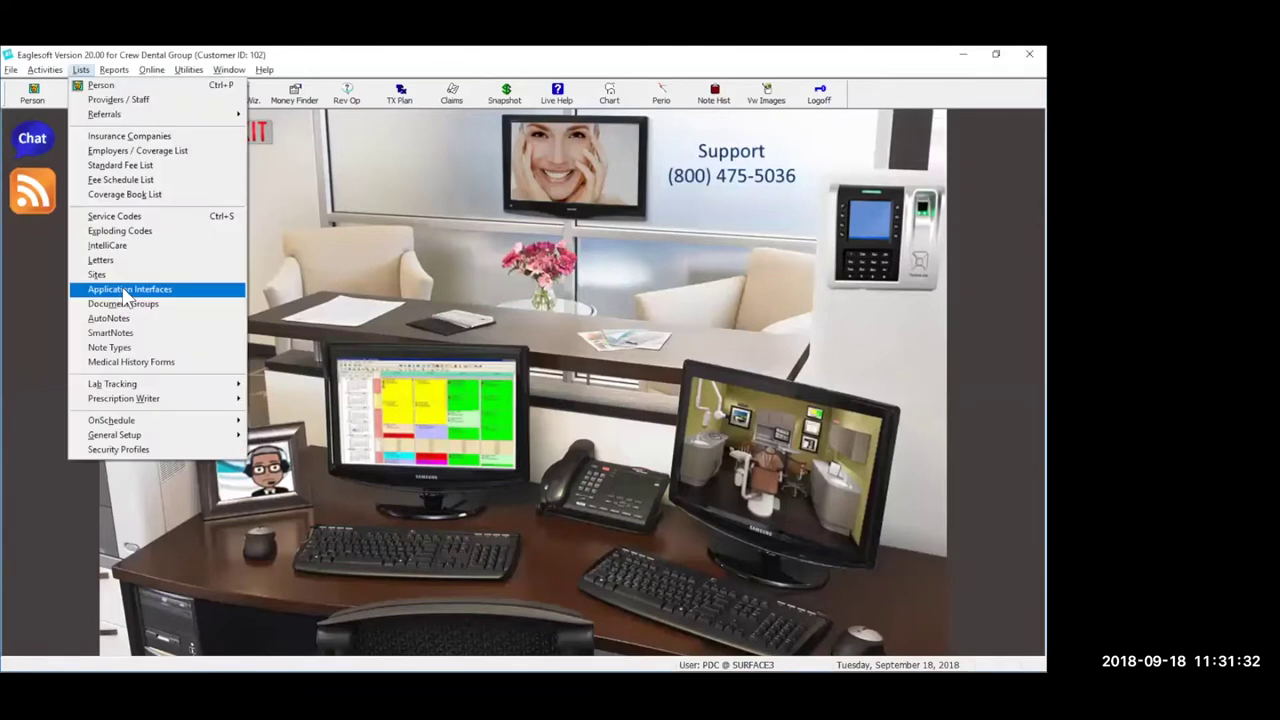
left_click(200, 216)
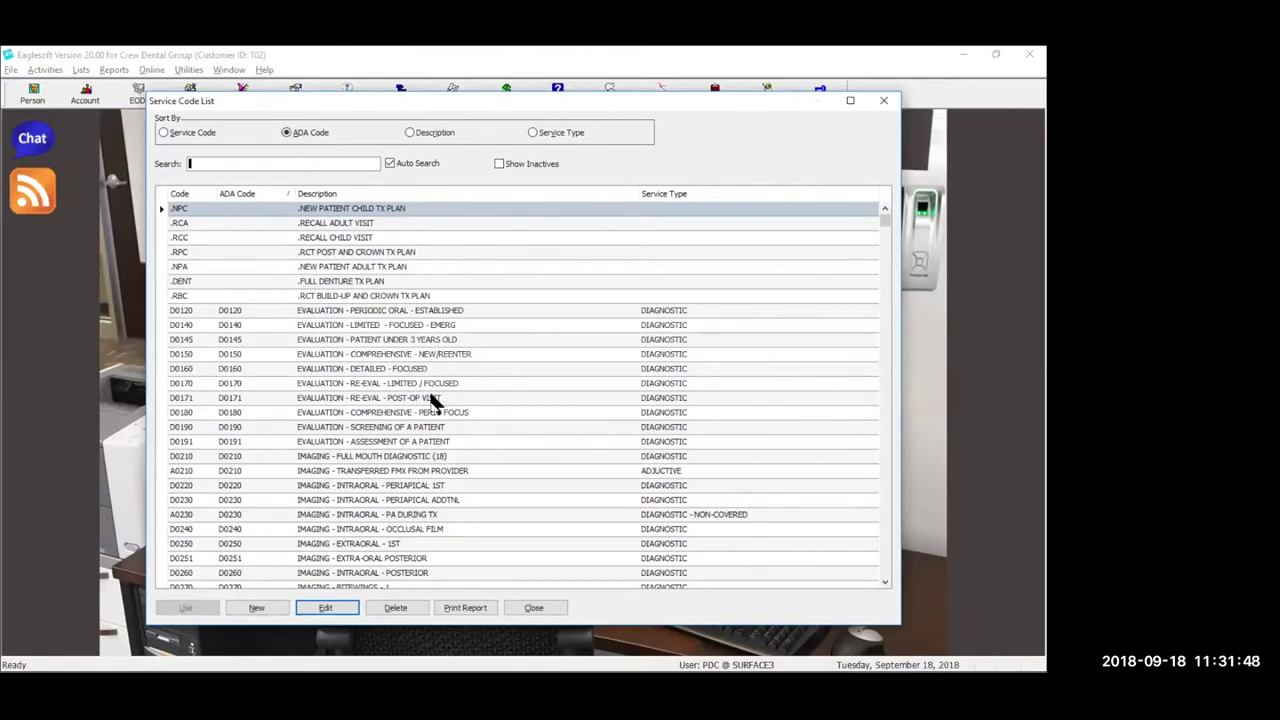
scroll(435, 400, "down", 6)
scroll(435, 400, "up", 6)
left_click(377, 311)
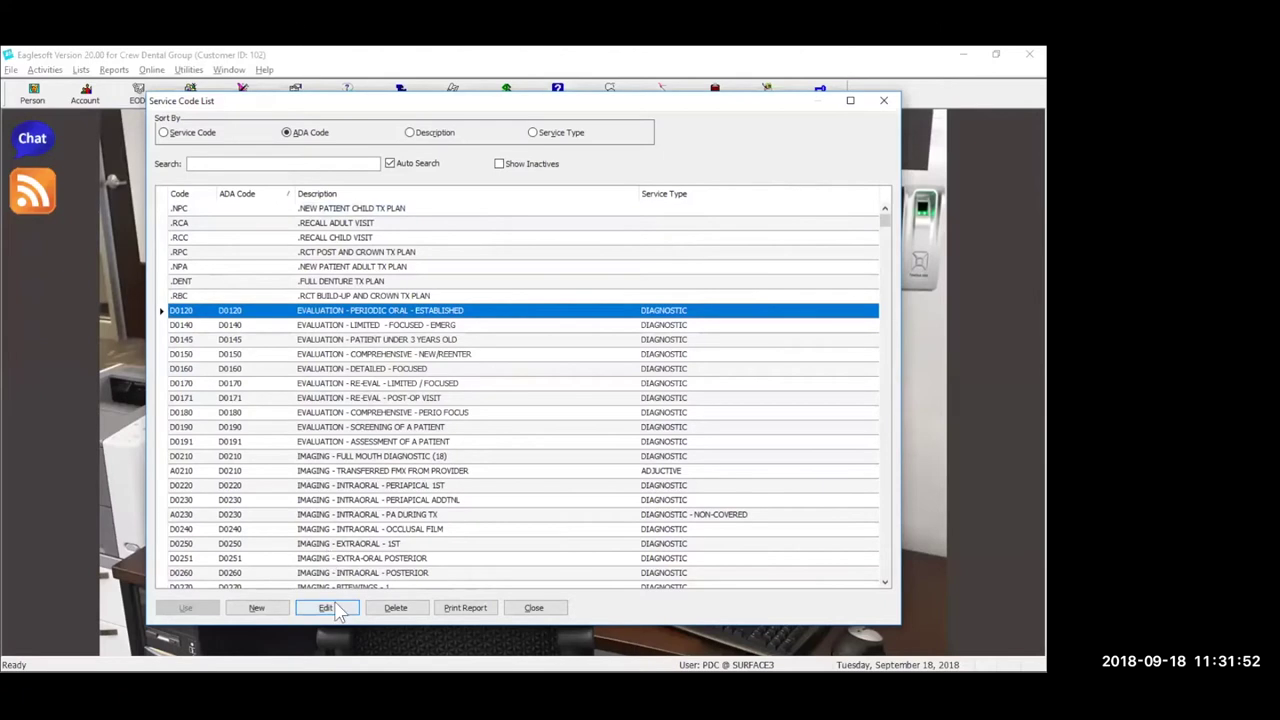
Search the service codes for d274, open D2740, Crown - Porcelain/Ceramic, for editing and open its notes.
left_click(250, 163)
type("d274")
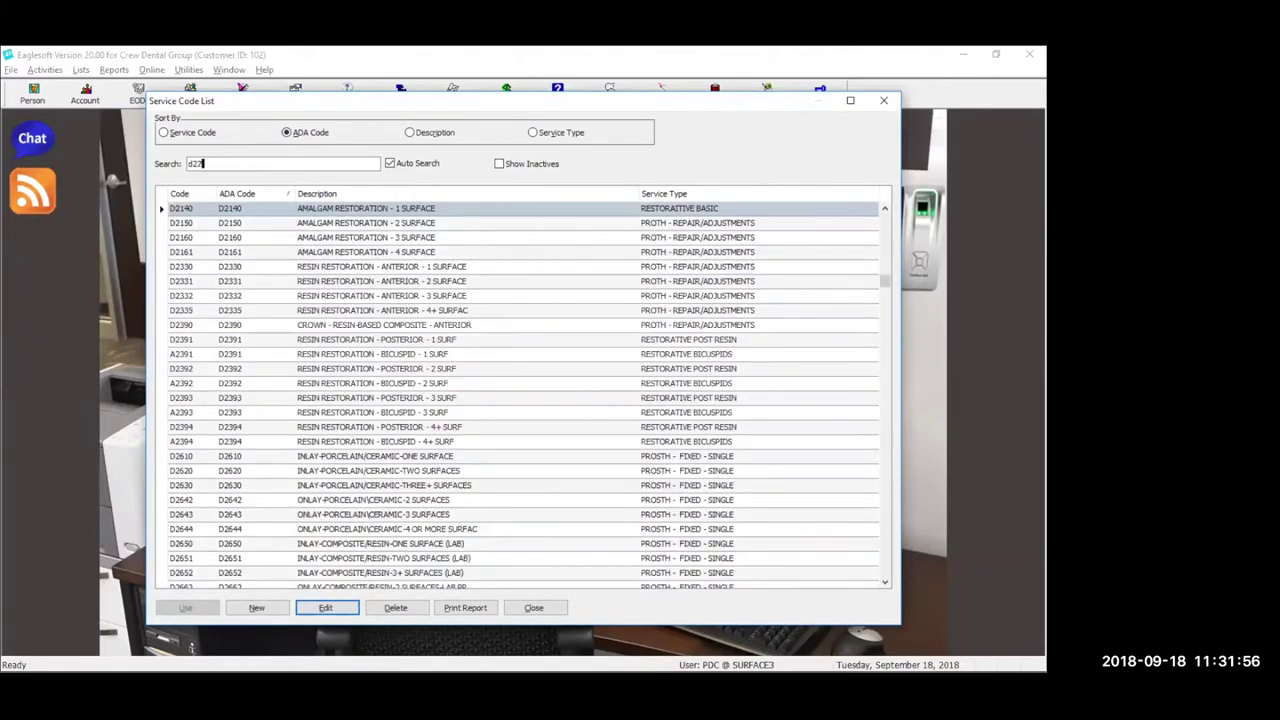
left_click(330, 610)
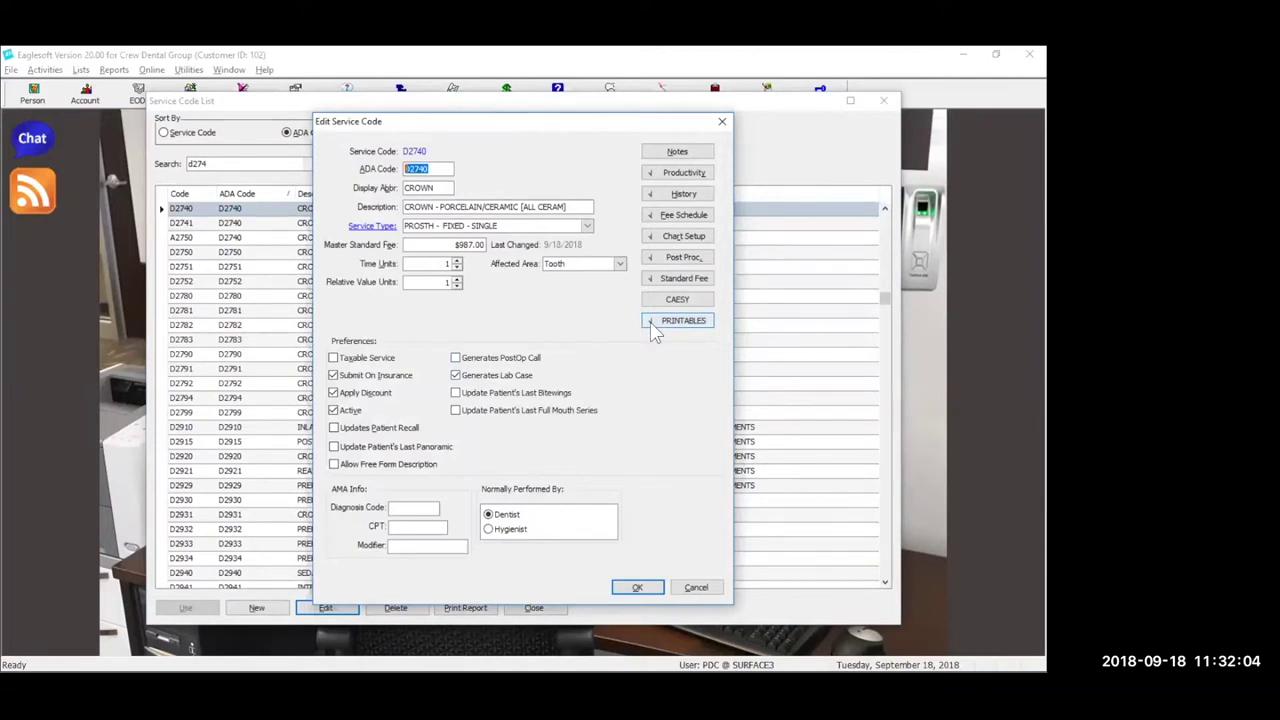
left_click(680, 153)
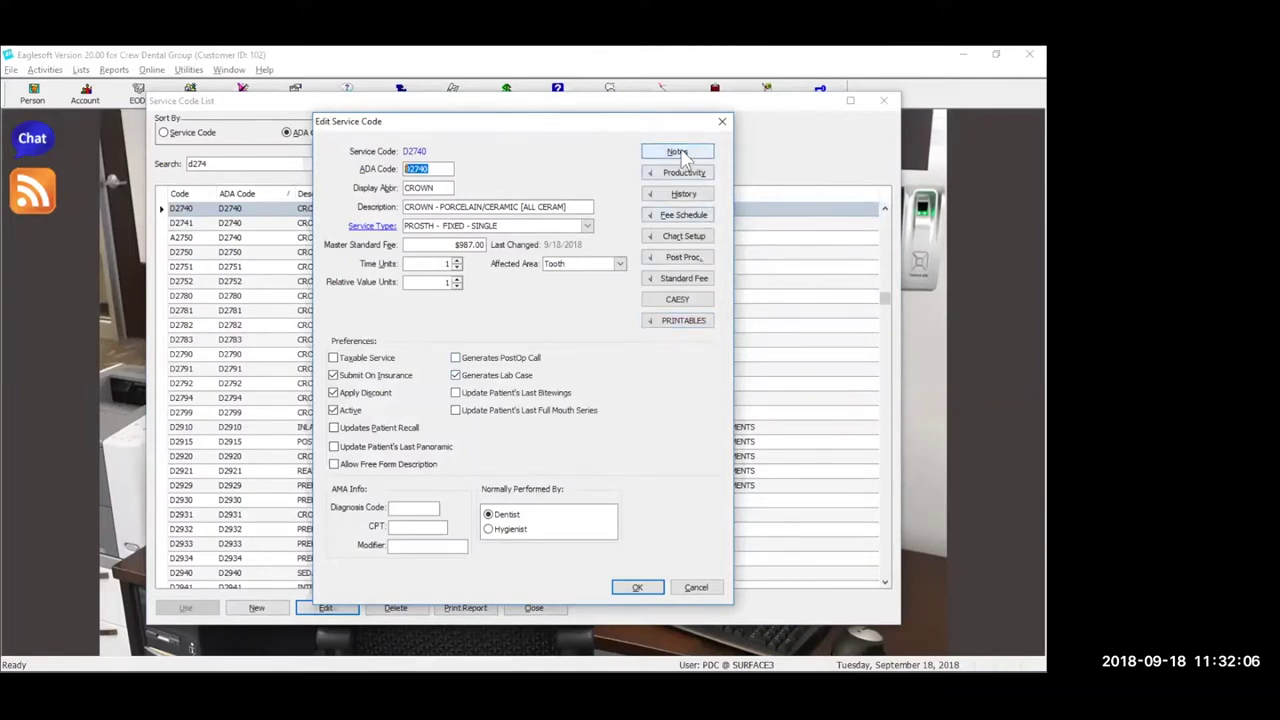